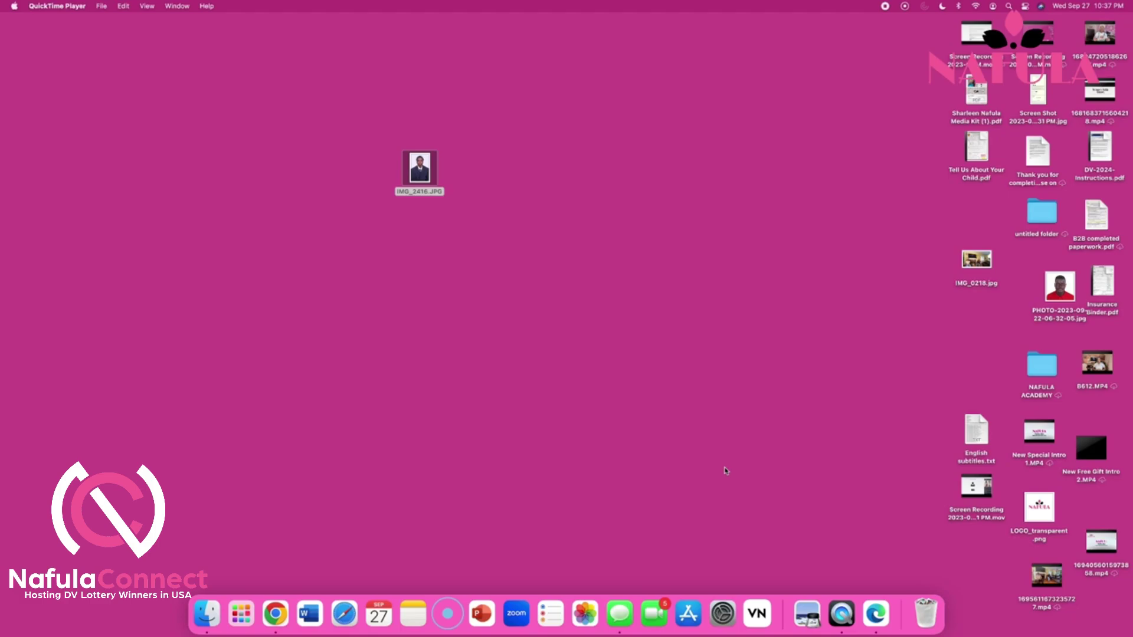
Step: View the portrait photo IMG_2416.JPG from the desktop in Preview and close it
{"action": "double_click", "coordinate": [423, 170]}
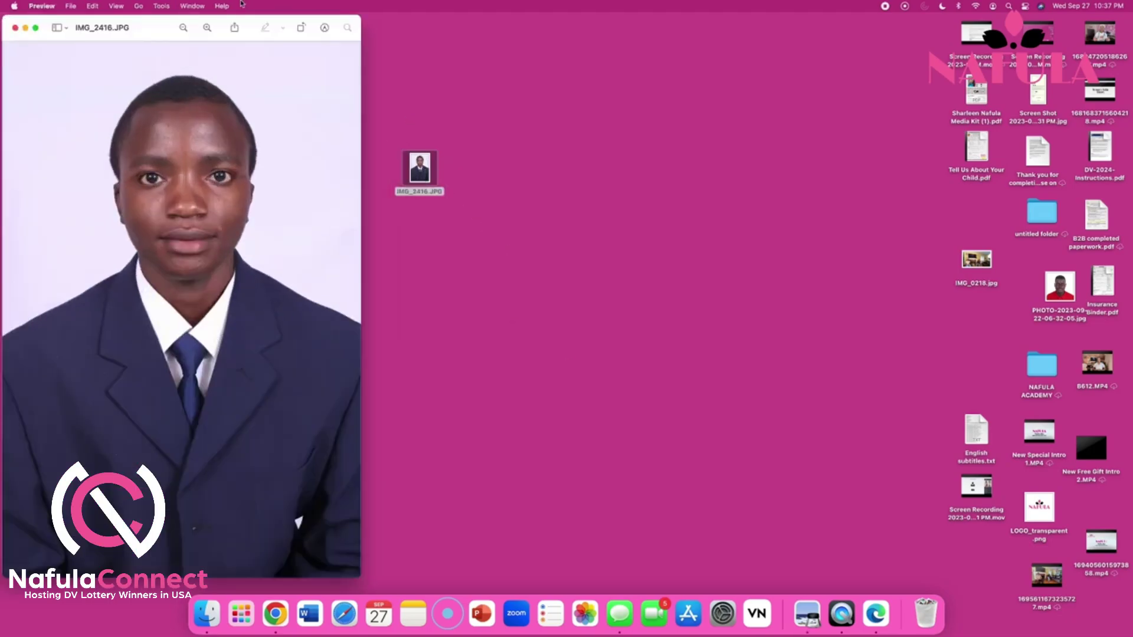
{"action": "left_click_drag", "start_coordinate": [156, 29], "coordinate": [428, 46]}
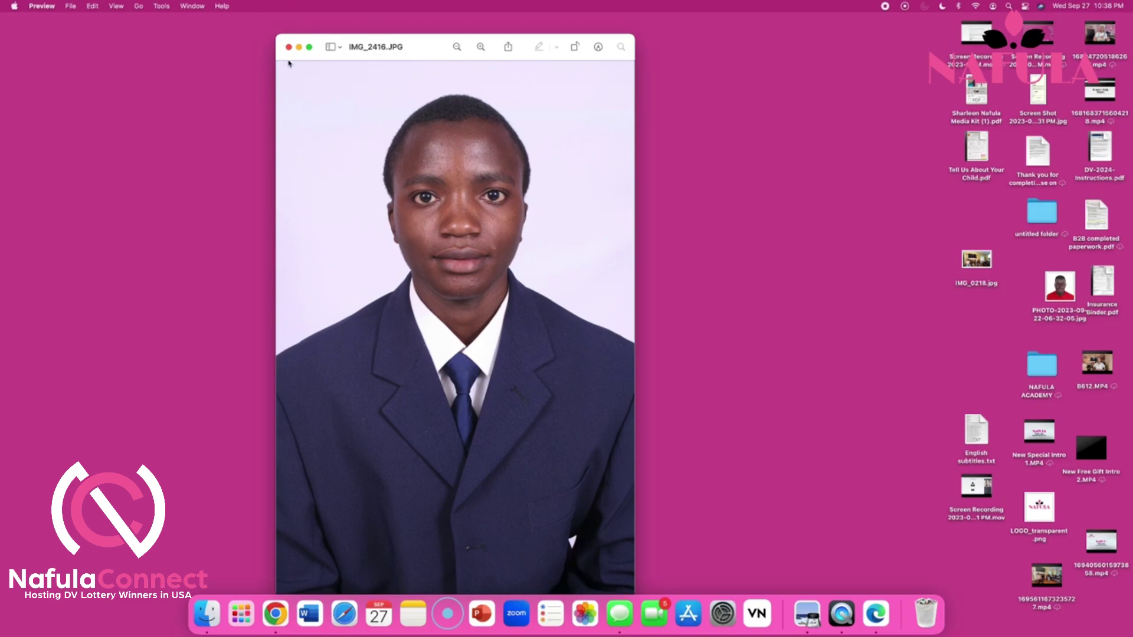
{"action": "left_click", "coordinate": [289, 47]}
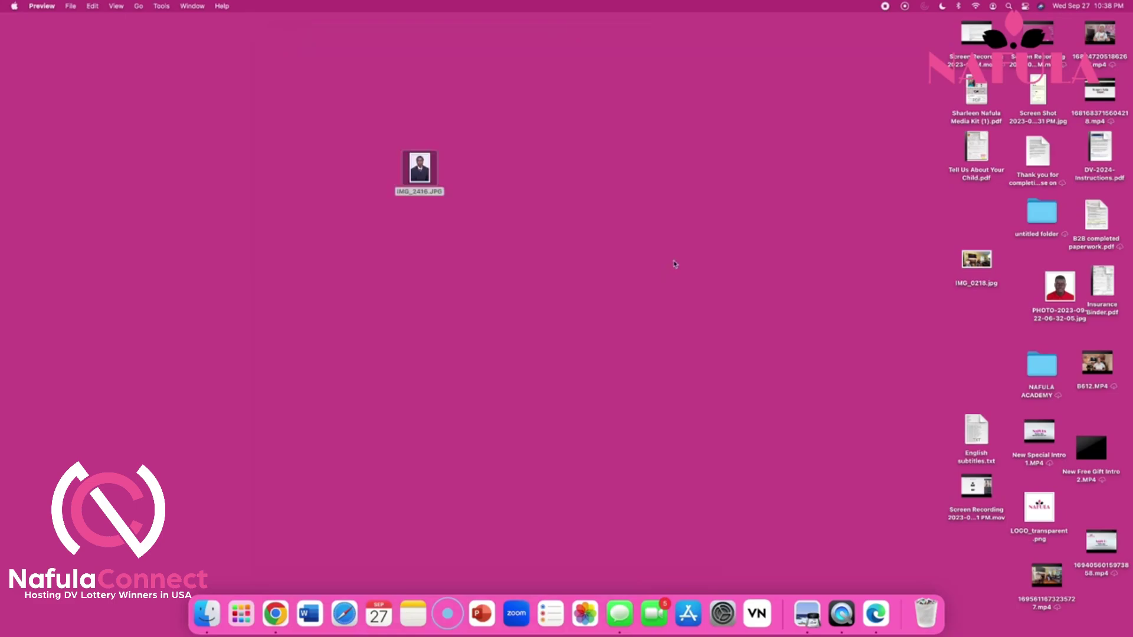
Step: Switch to Chrome and search the web for "photo tool"
{"action": "left_click", "coordinate": [275, 614]}
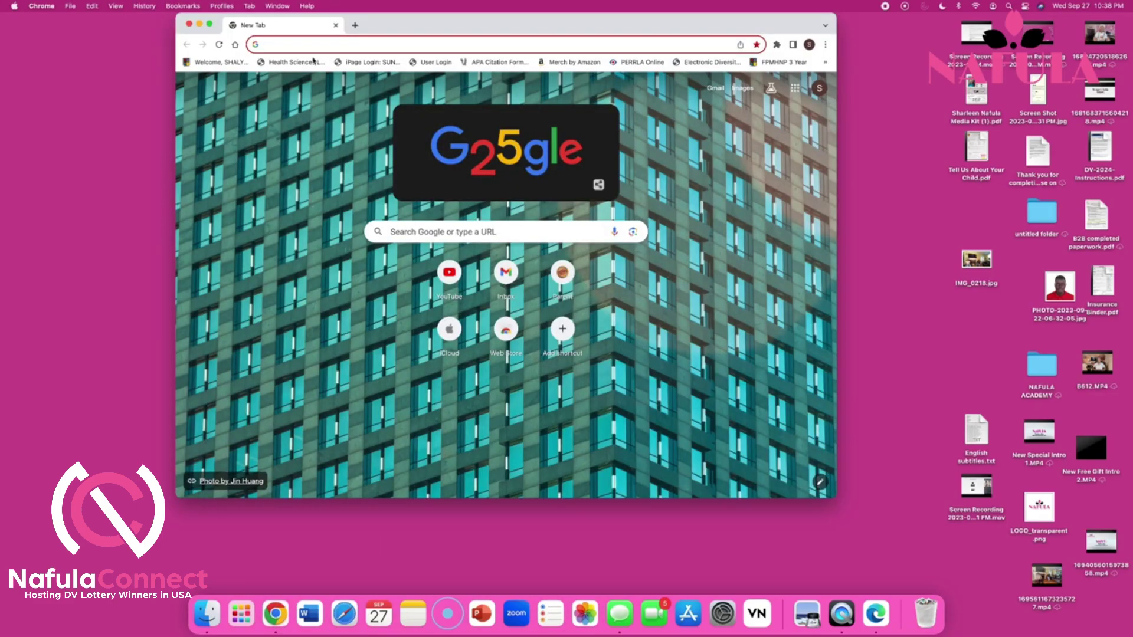
{"action": "left_click", "coordinate": [307, 41]}
{"action": "type", "text": "p"}
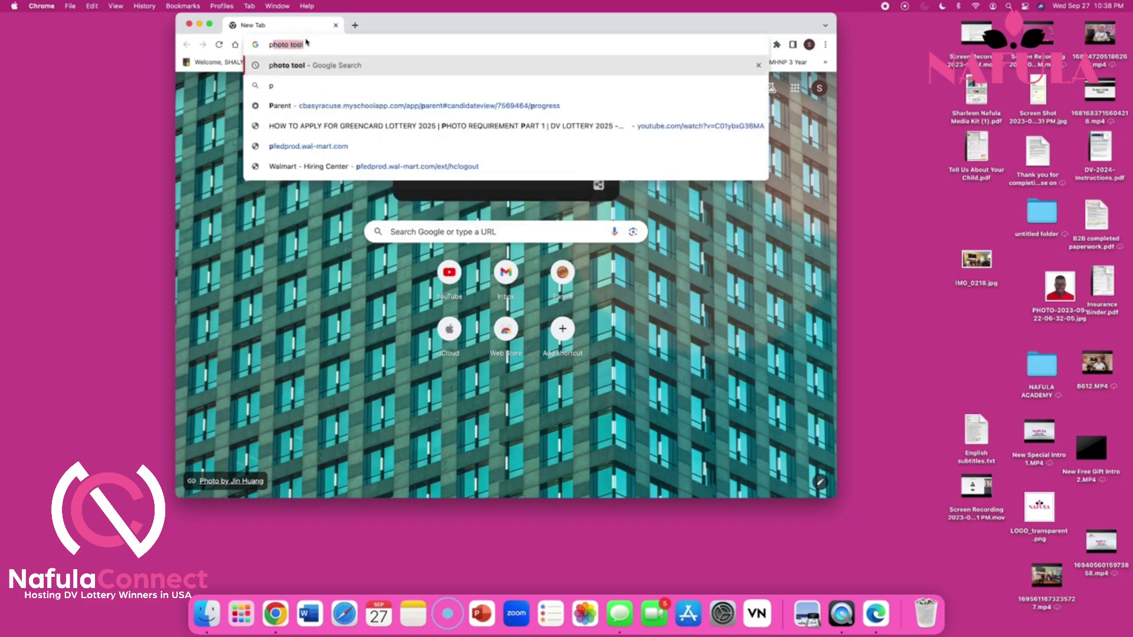
{"action": "type", "text": "hoto tool"}
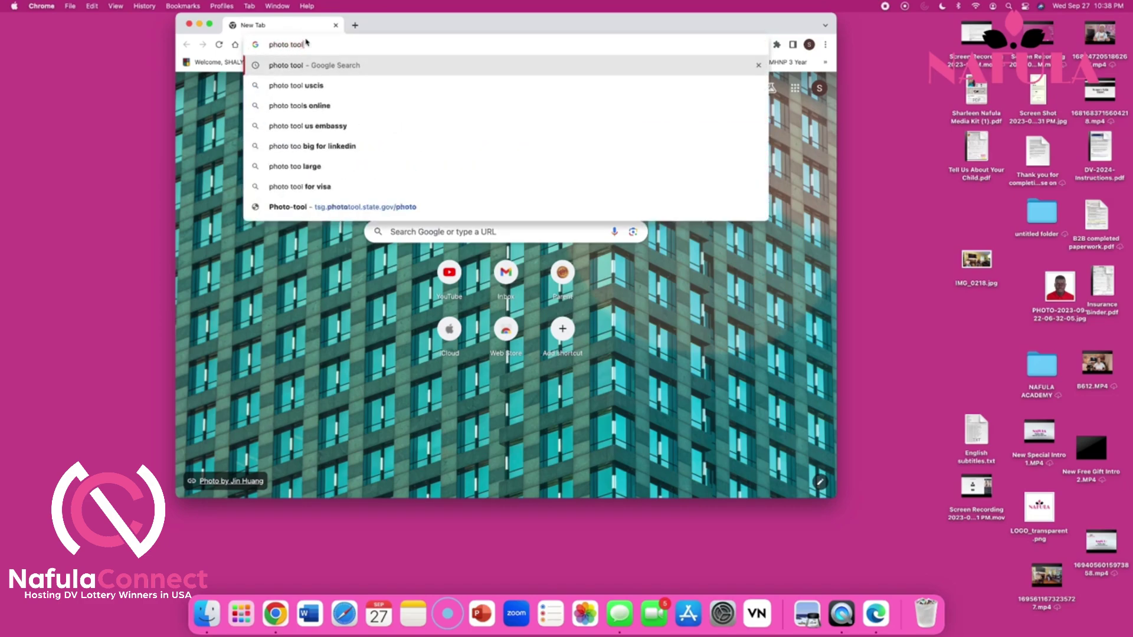
{"action": "key", "text": "Return"}
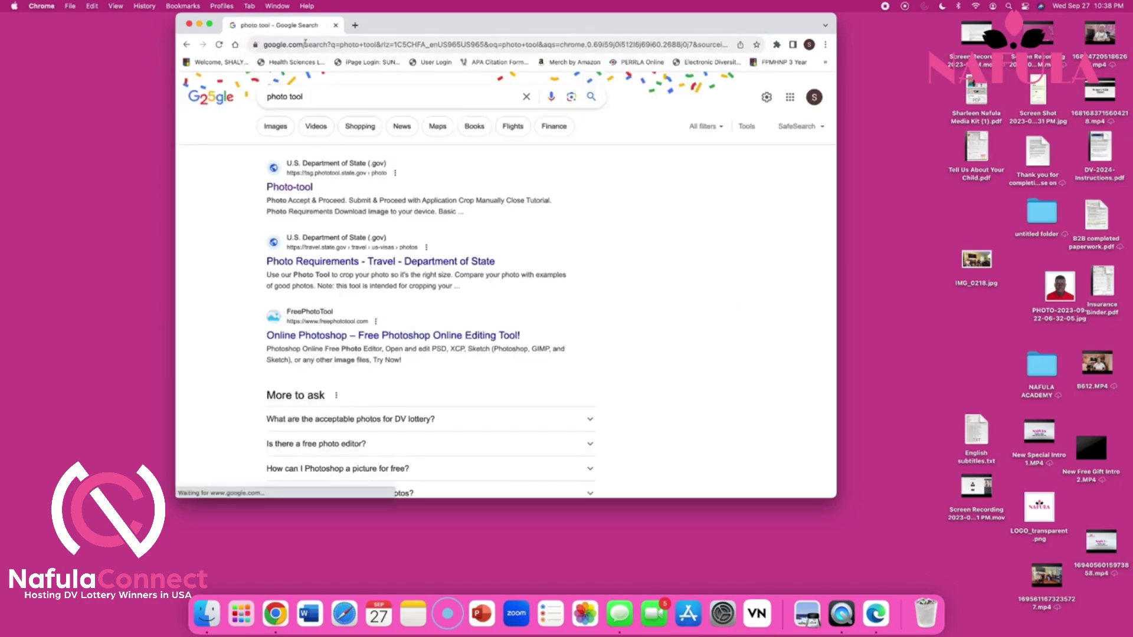
Step: Open the U.S. Department of State's Photo-tool result and make the browser window full screen
{"action": "scroll", "coordinate": [448, 210], "scroll_direction": "down", "scroll_amount": 3}
{"action": "scroll", "coordinate": [449, 212], "scroll_direction": "up", "scroll_amount": 3}
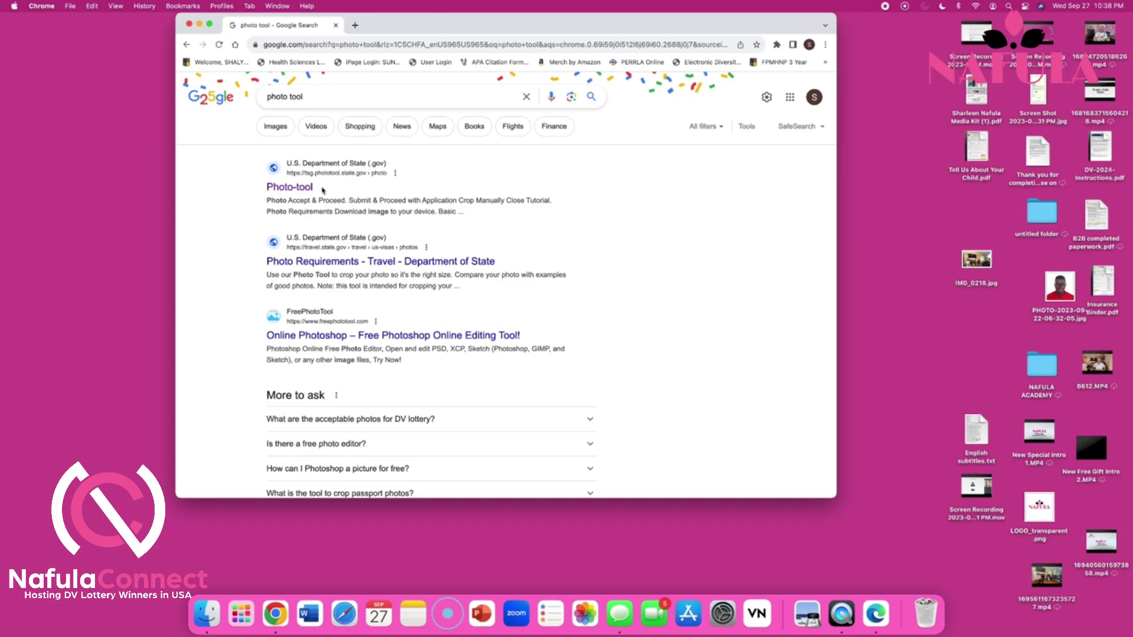
{"action": "left_click", "coordinate": [305, 190]}
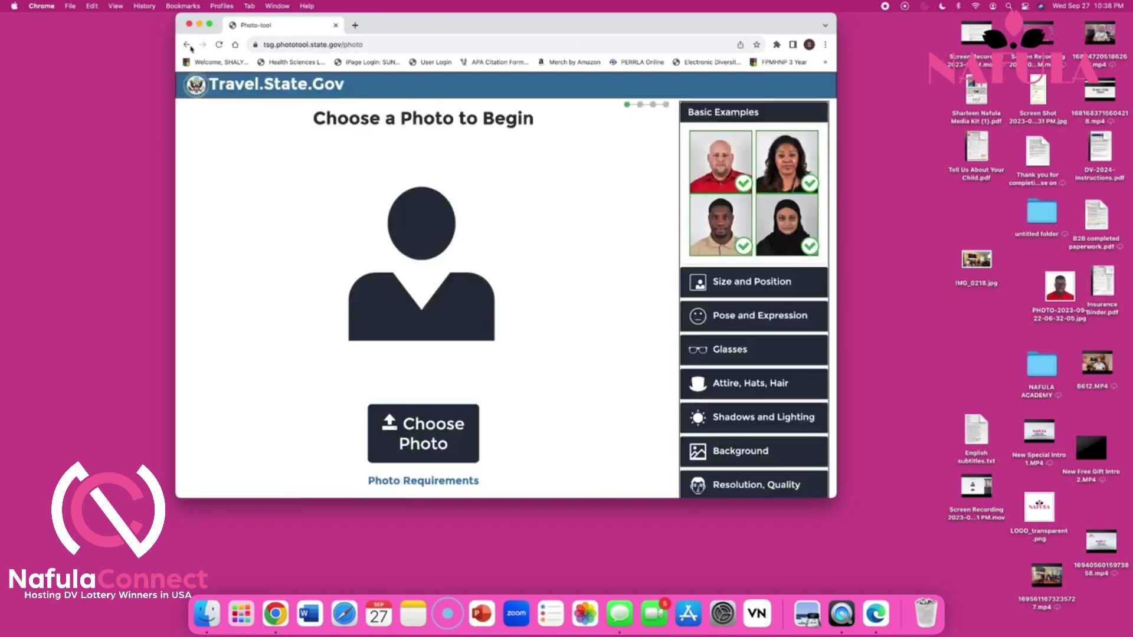
{"action": "left_click", "coordinate": [209, 23]}
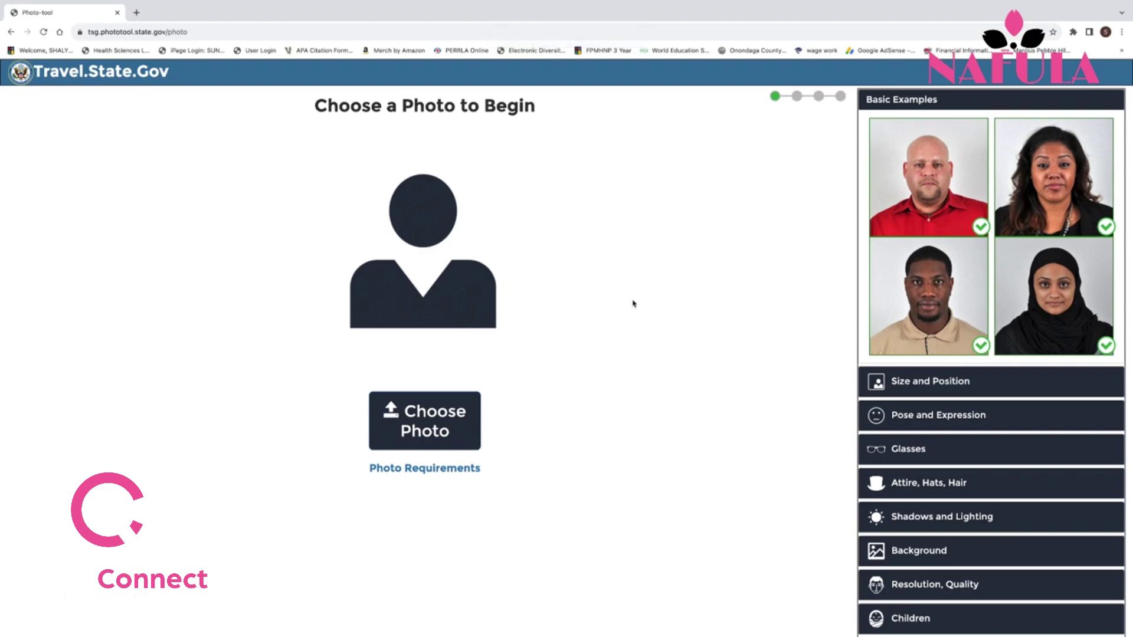
Step: Examine the example photos in each category, from Size and Position through Face Obstruction
{"action": "scroll", "coordinate": [671, 386], "scroll_direction": "down", "scroll_amount": 1}
{"action": "scroll", "coordinate": [671, 386], "scroll_direction": "down", "scroll_amount": 1}
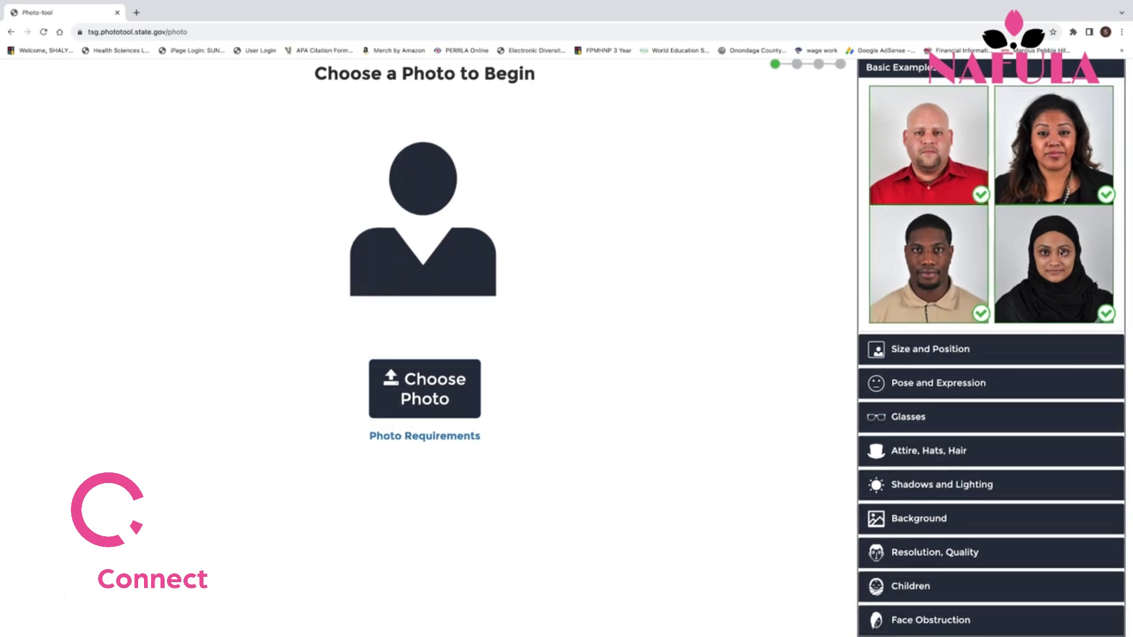
{"action": "left_click", "coordinate": [912, 349]}
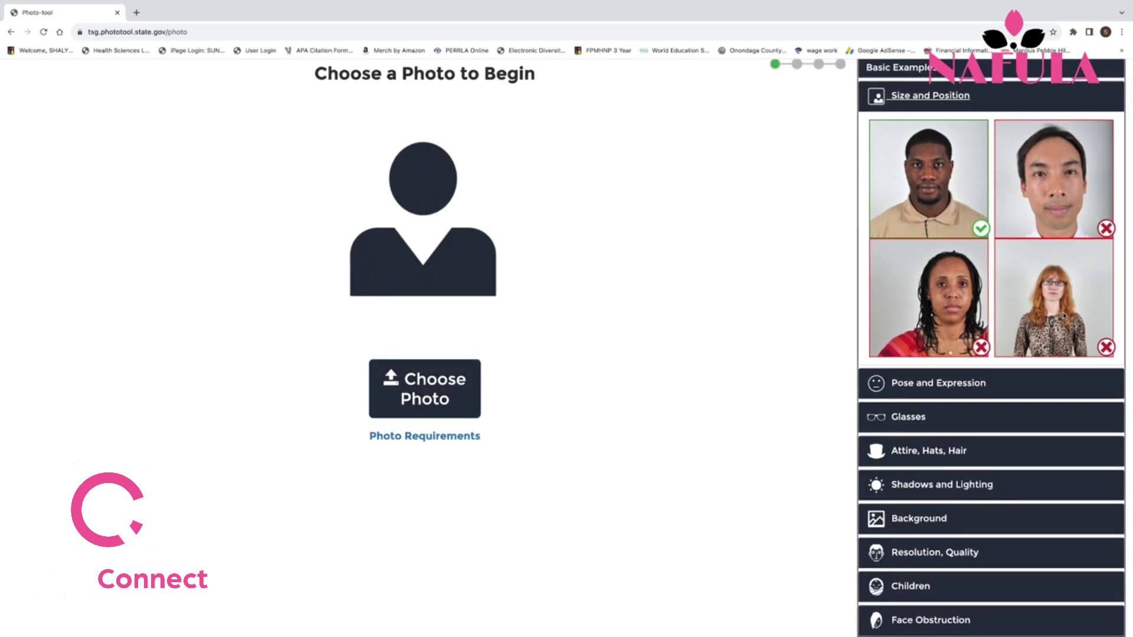
{"action": "left_click", "coordinate": [938, 383]}
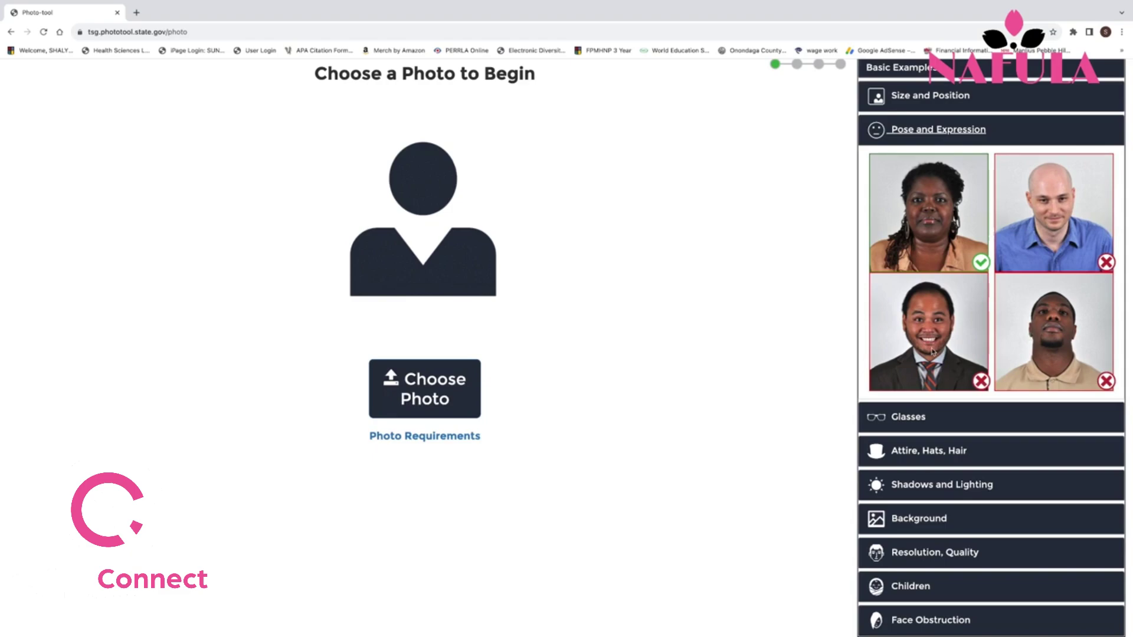
{"action": "left_click", "coordinate": [921, 420]}
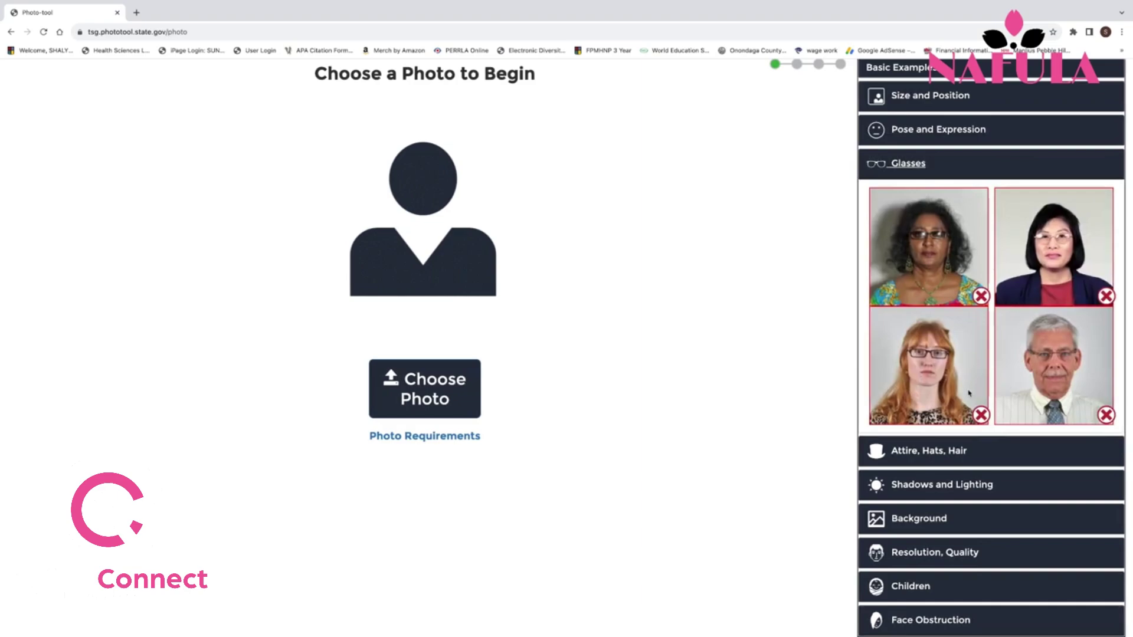
{"action": "left_click", "coordinate": [935, 454]}
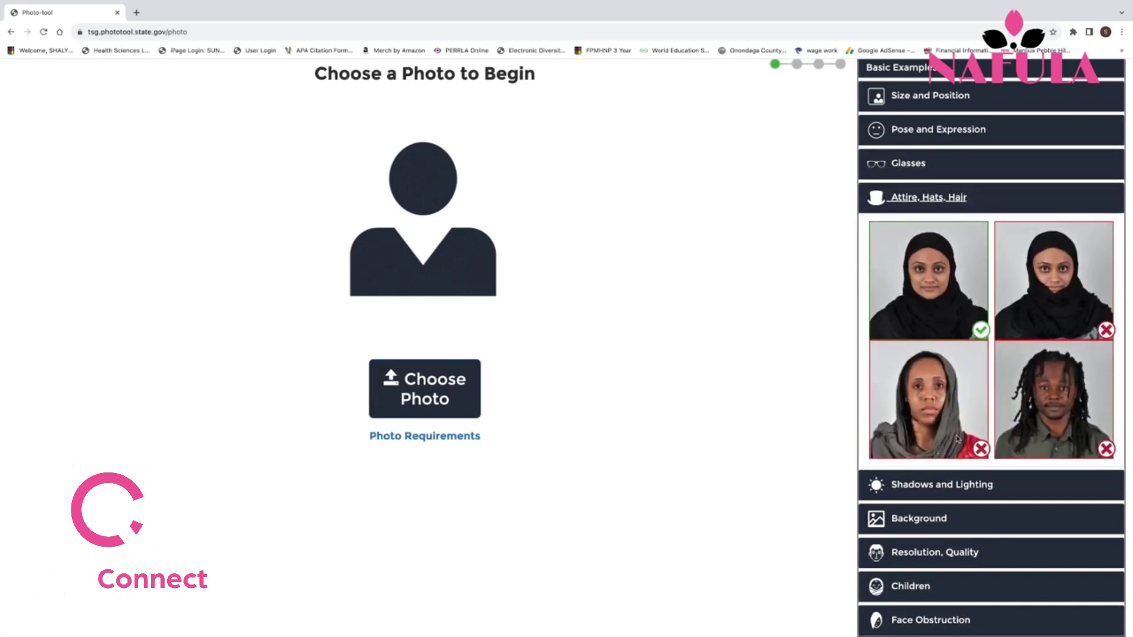
{"action": "left_click", "coordinate": [952, 484]}
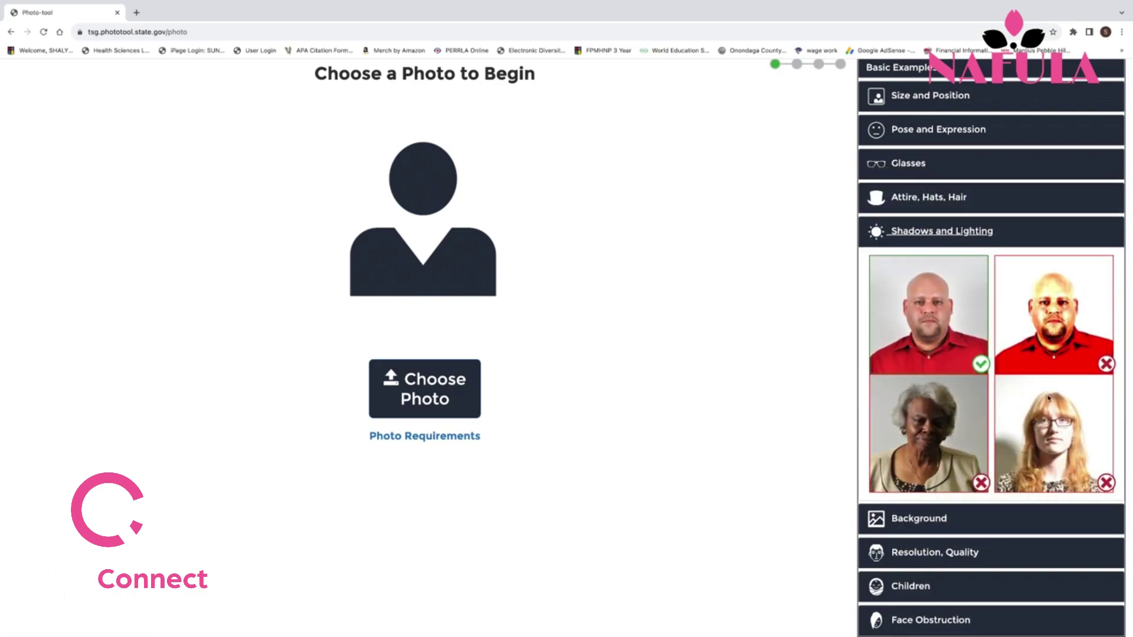
{"action": "left_click", "coordinate": [937, 522]}
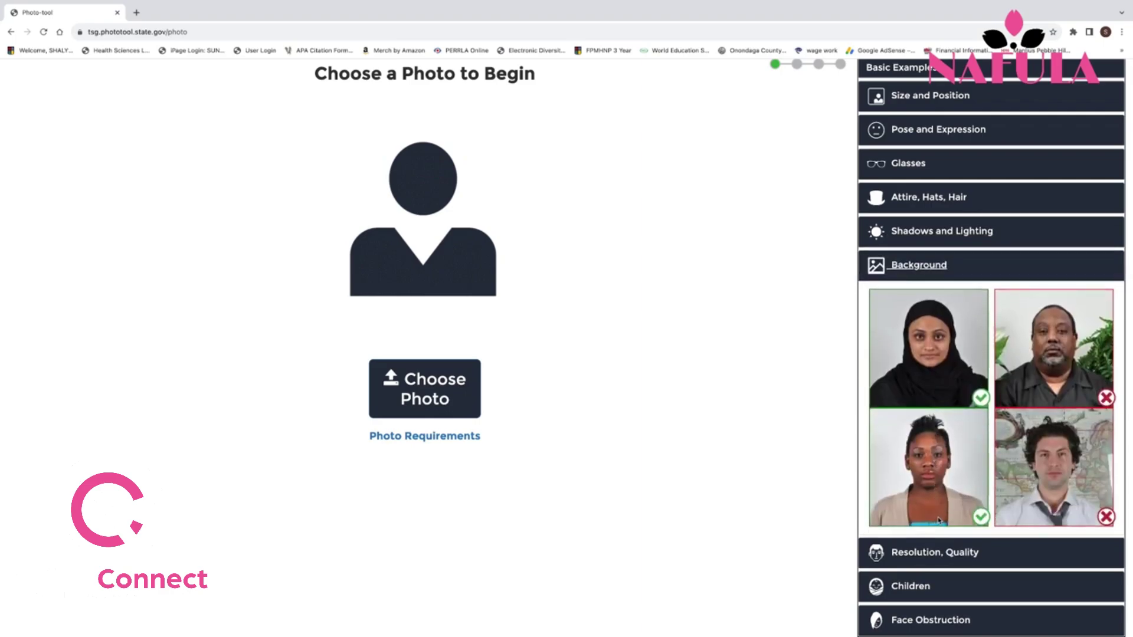
{"action": "left_click", "coordinate": [944, 557]}
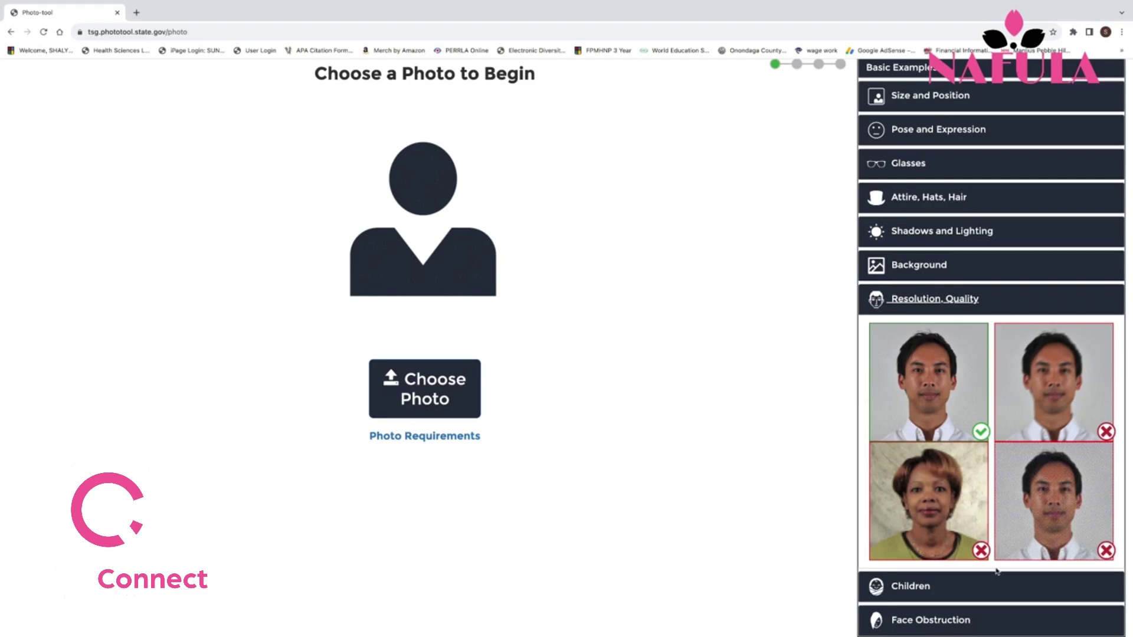
{"action": "left_click", "coordinate": [935, 587]}
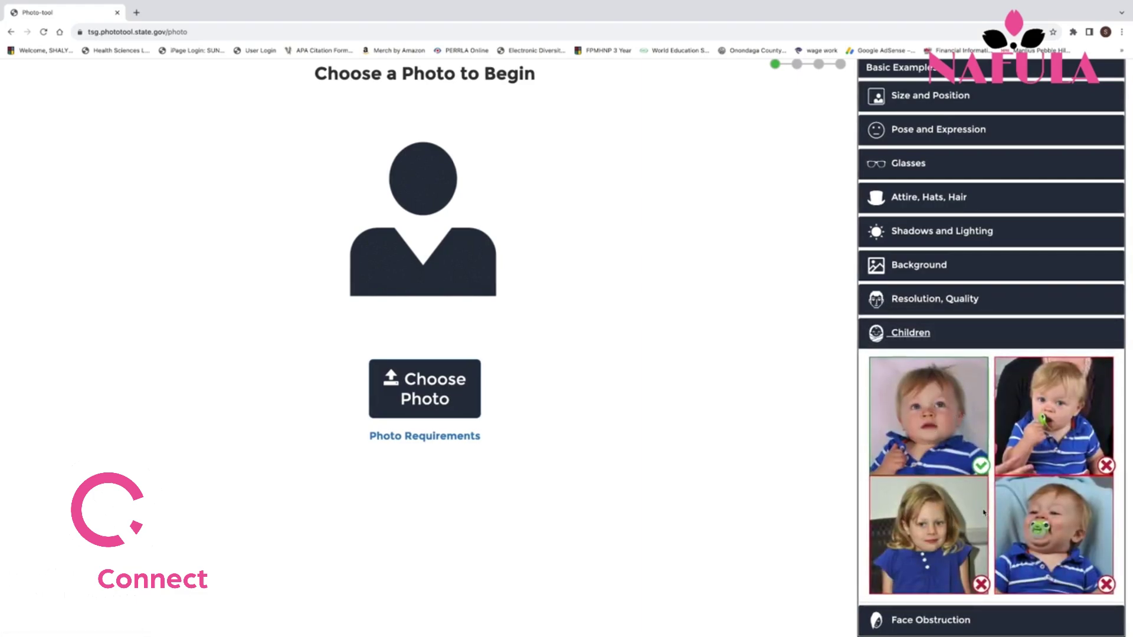
{"action": "left_click", "coordinate": [964, 622]}
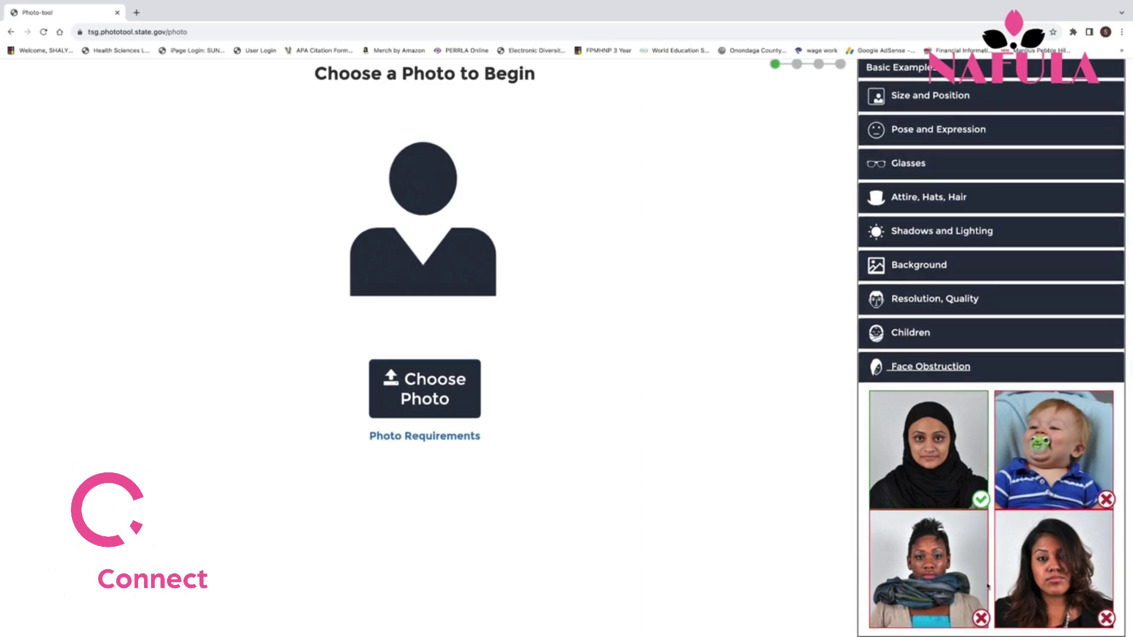
{"action": "scroll", "coordinate": [1074, 560], "scroll_direction": "up", "scroll_amount": 1}
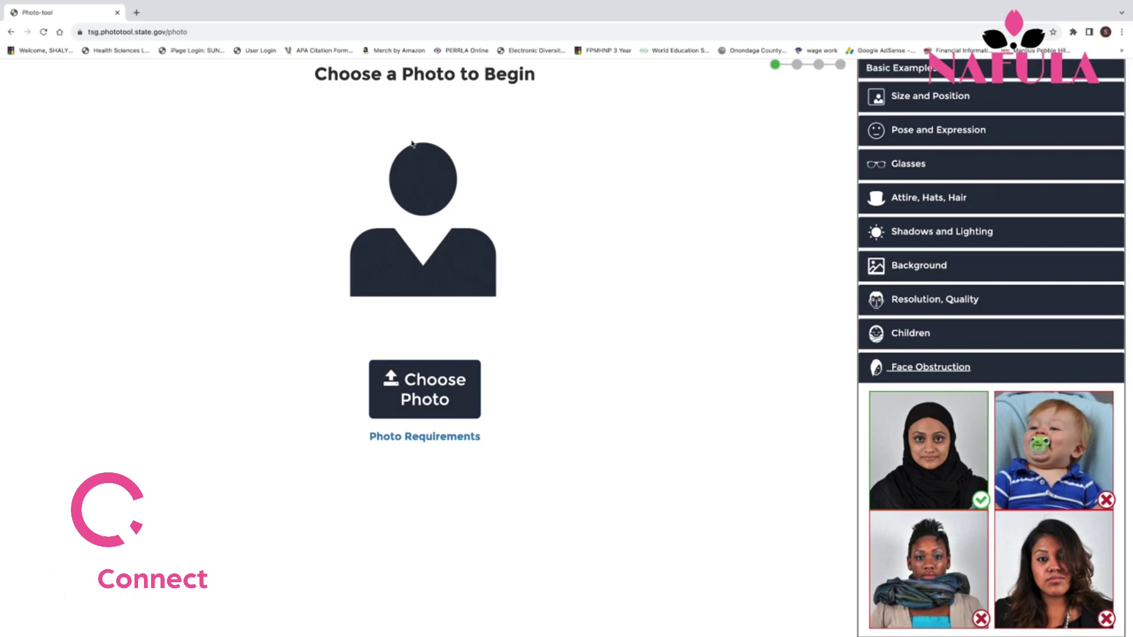
Step: Read the photo requirements page with its passport photo tips and examples, and return to the photo tool
{"action": "left_click", "coordinate": [461, 440]}
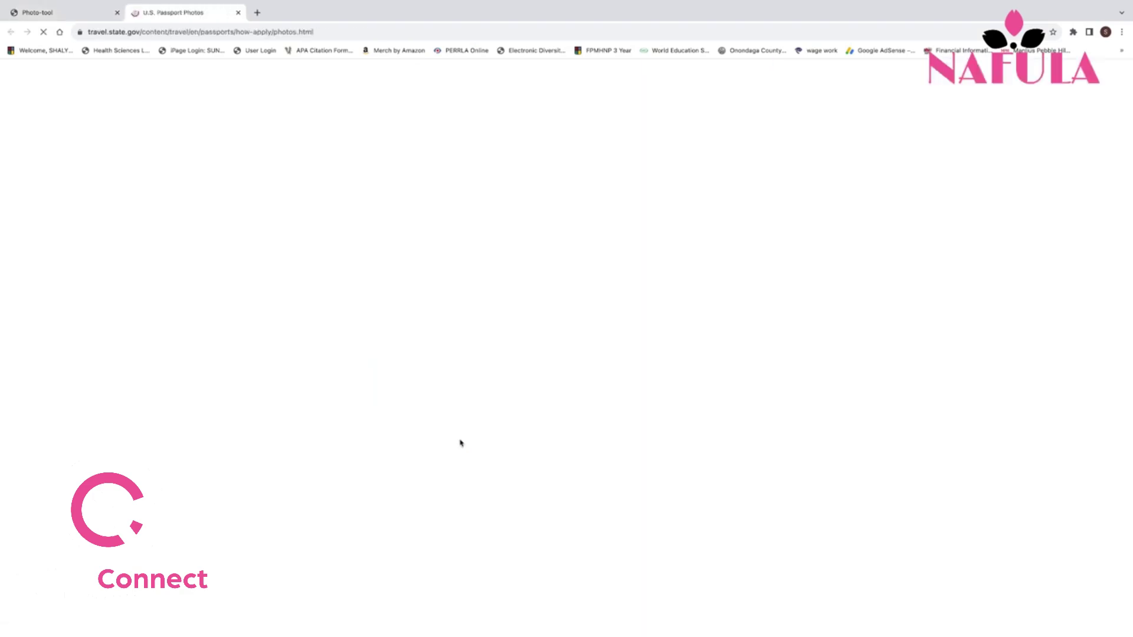
{"action": "scroll", "coordinate": [608, 366], "scroll_direction": "down", "scroll_amount": 5}
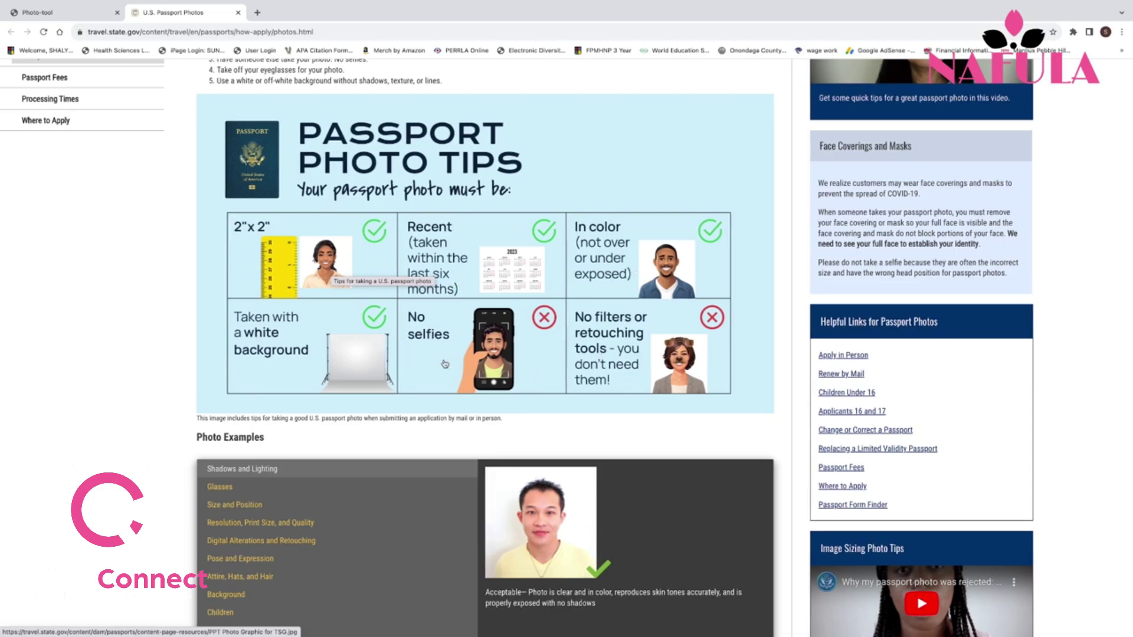
{"action": "scroll", "coordinate": [610, 525], "scroll_direction": "down", "scroll_amount": 3}
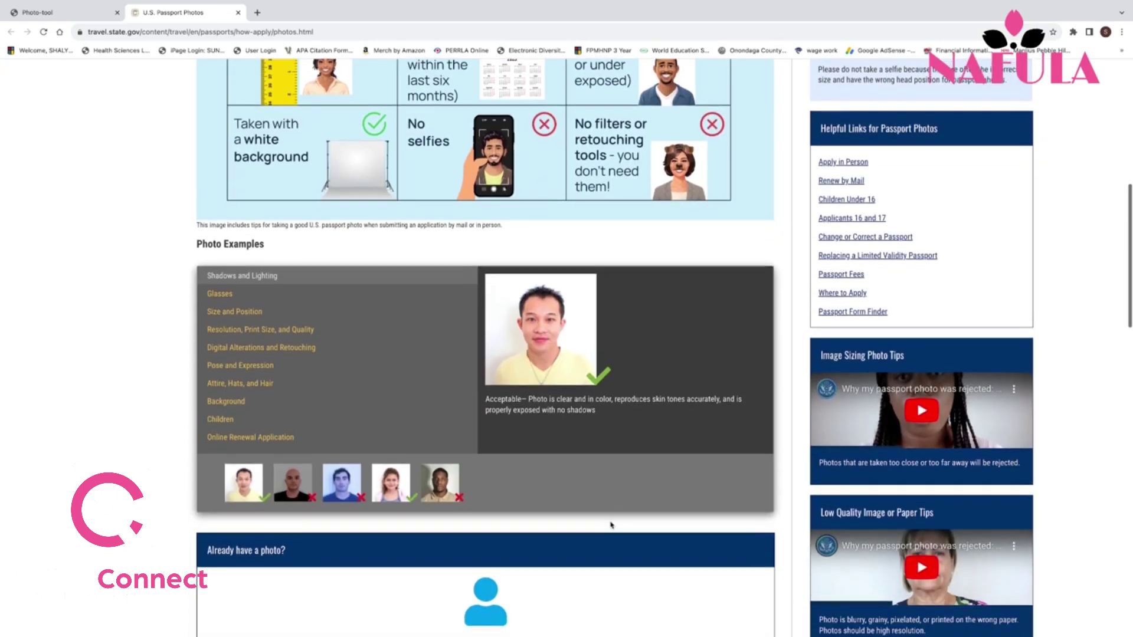
{"action": "scroll", "coordinate": [610, 524], "scroll_direction": "up", "scroll_amount": 7}
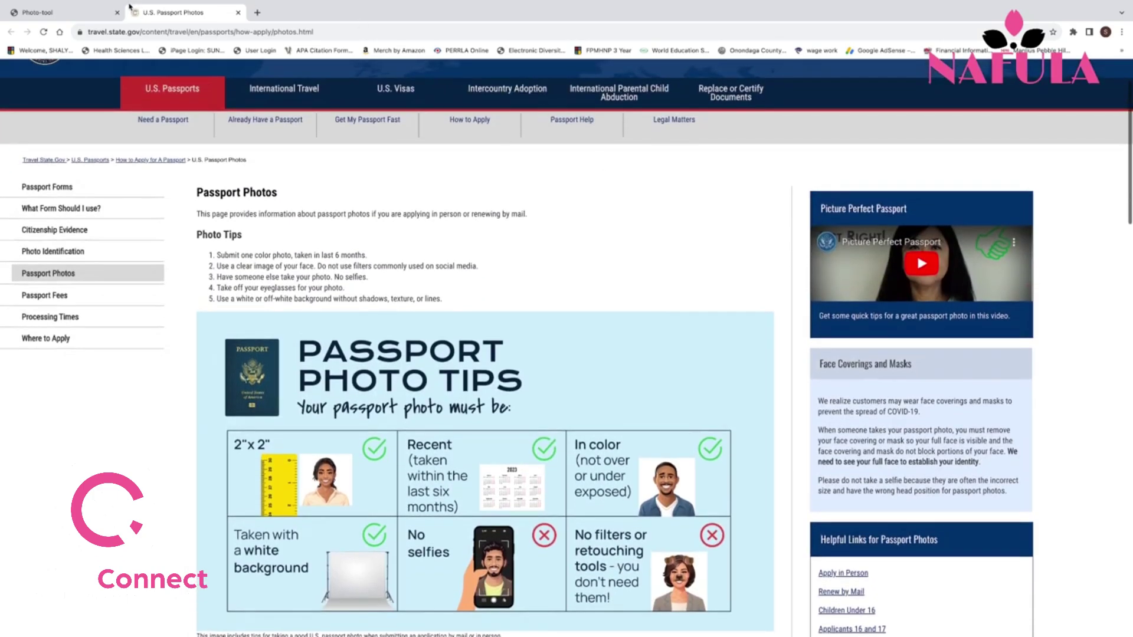
{"action": "left_click", "coordinate": [68, 12]}
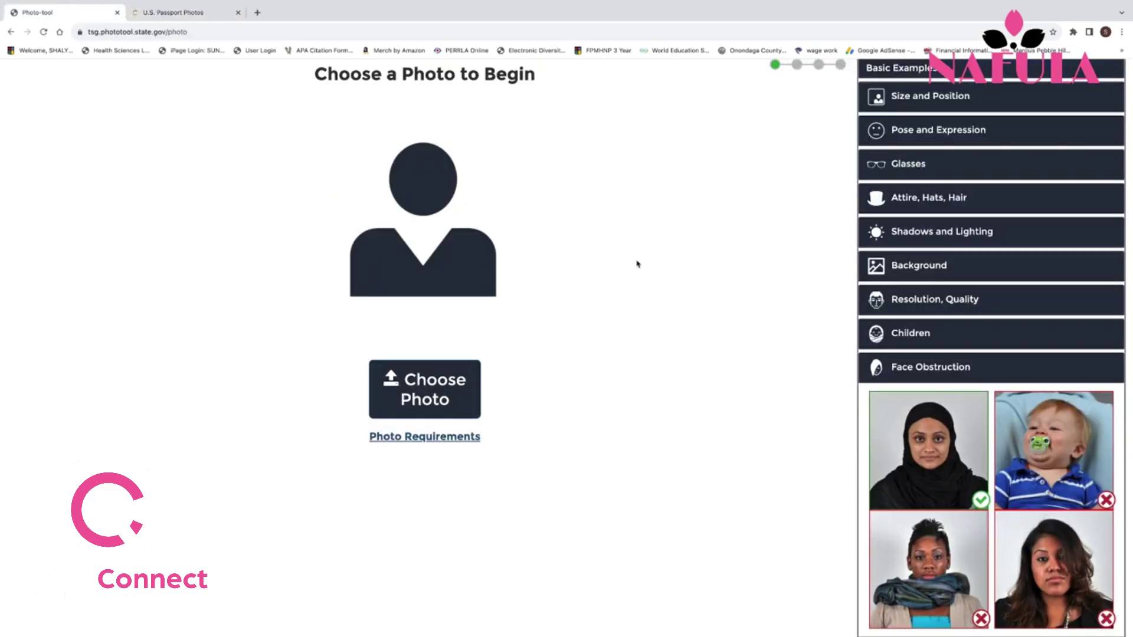
Step: Load IMG_2416.JPG from the Desktop folder into the photo tool
{"action": "scroll", "coordinate": [590, 283], "scroll_direction": "up", "scroll_amount": 1}
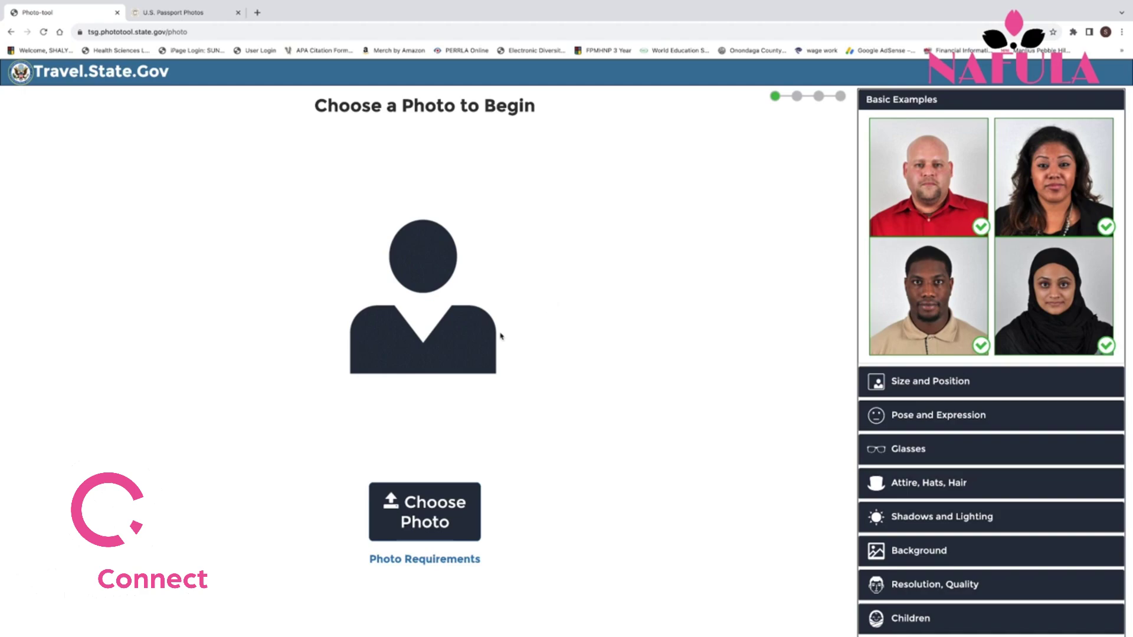
{"action": "left_click", "coordinate": [417, 503]}
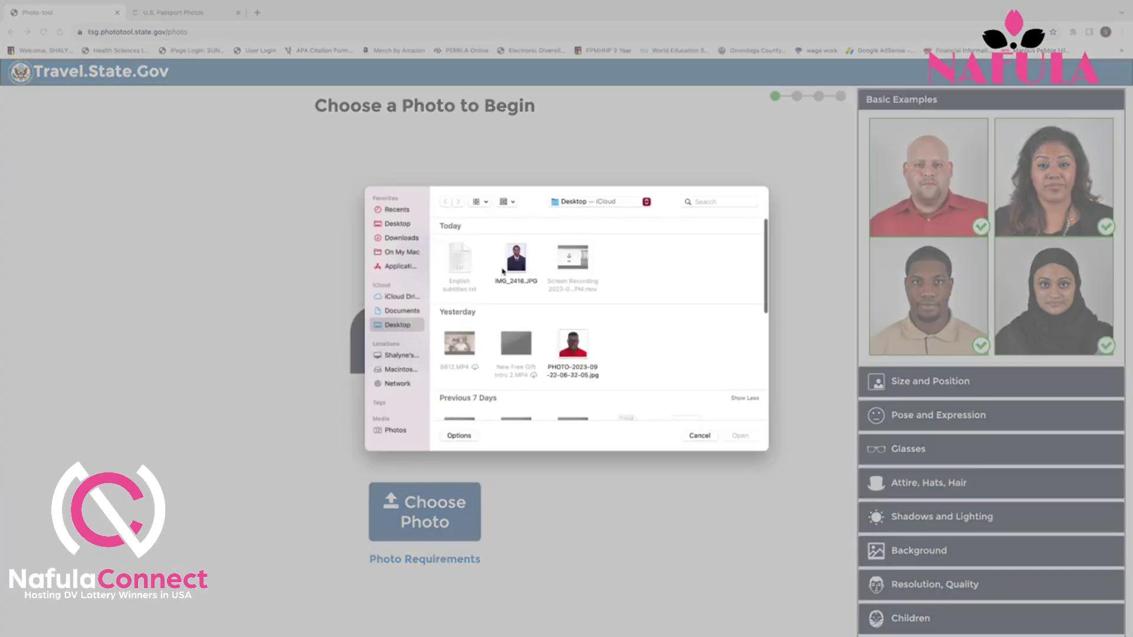
{"action": "left_click", "coordinate": [516, 254]}
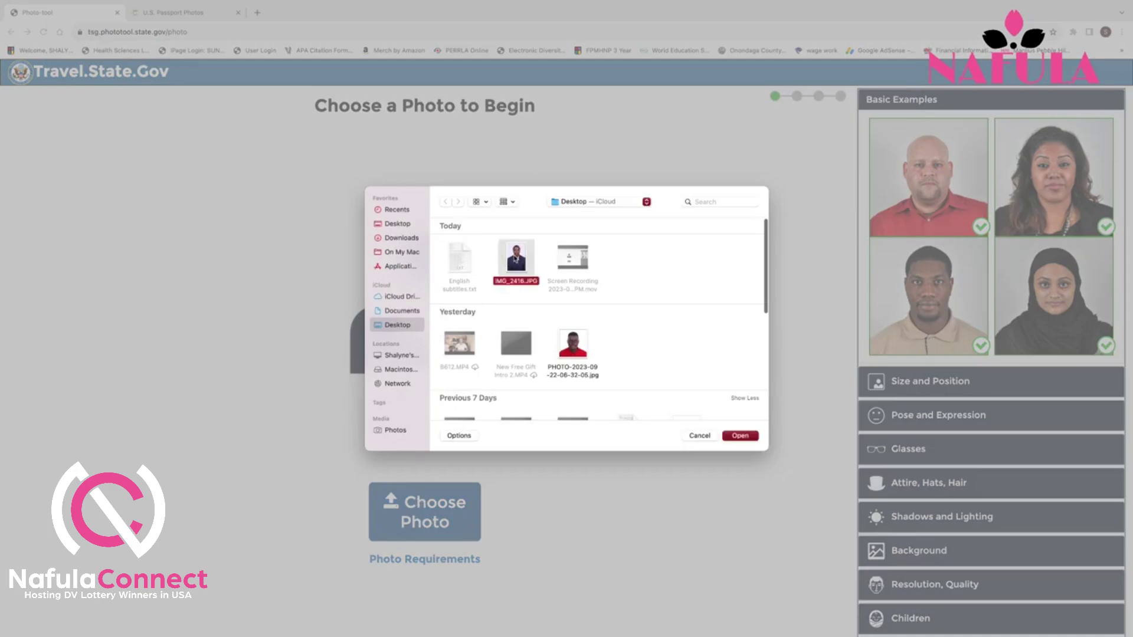
{"action": "left_click", "coordinate": [741, 435]}
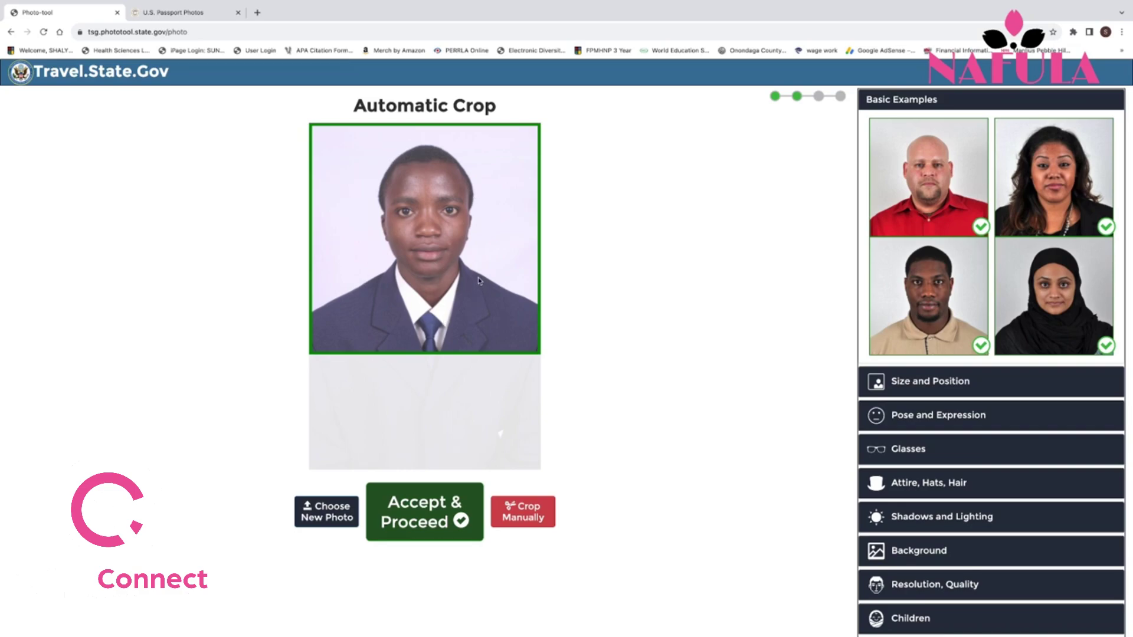
Step: Accept the automatic crop of the portrait and download the cropped image to the device
{"action": "left_click", "coordinate": [440, 525]}
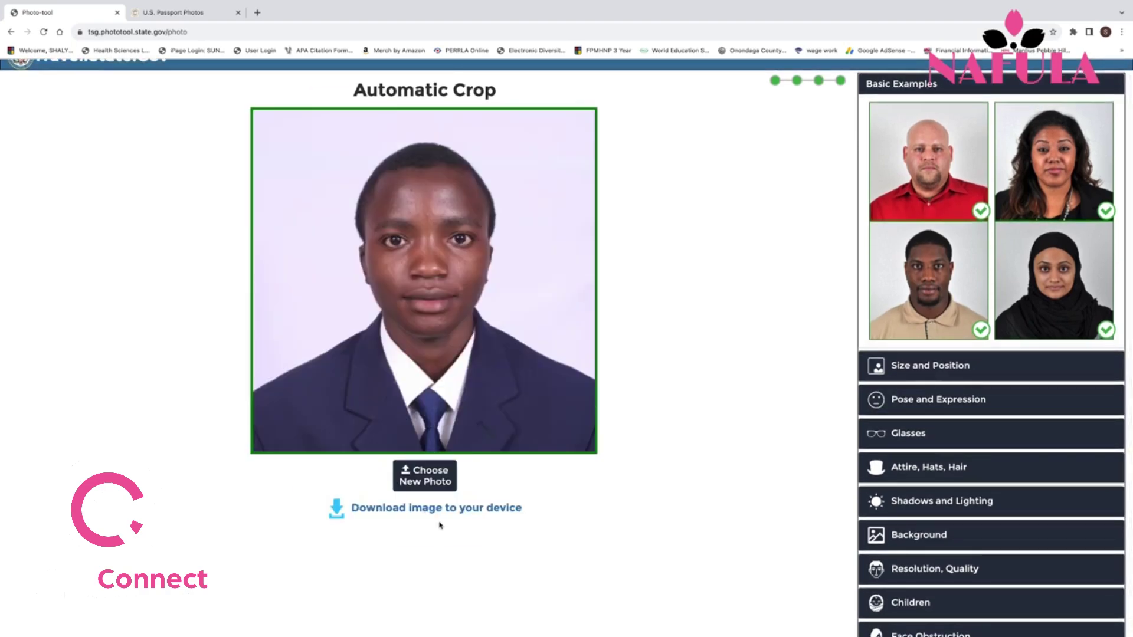
{"action": "left_click", "coordinate": [453, 512]}
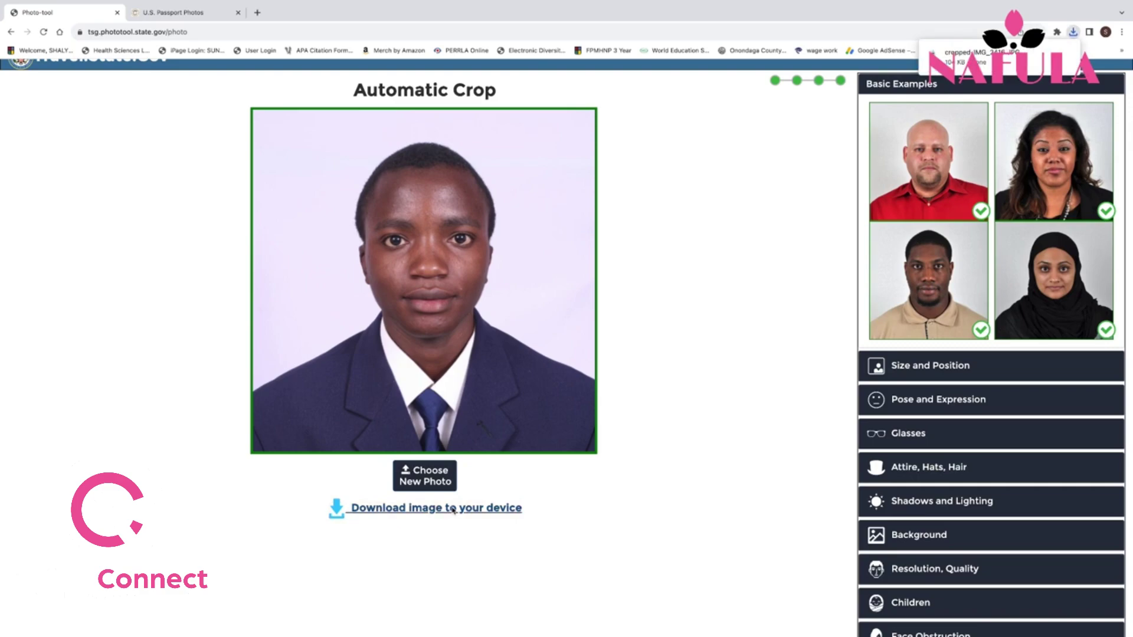
Step: Return to the photo tool's starting page and load IMG_2416.JPG from the Desktop folder again
{"action": "left_click", "coordinate": [12, 32]}
{"action": "left_click", "coordinate": [140, 245]}
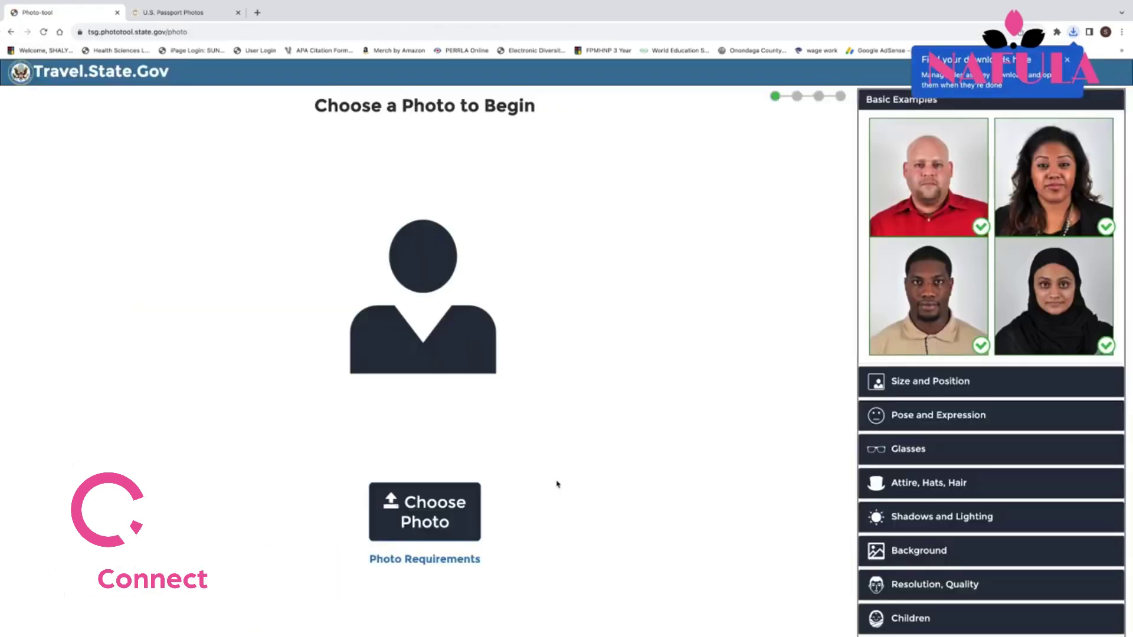
{"action": "left_click", "coordinate": [420, 520]}
{"action": "left_click", "coordinate": [517, 260]}
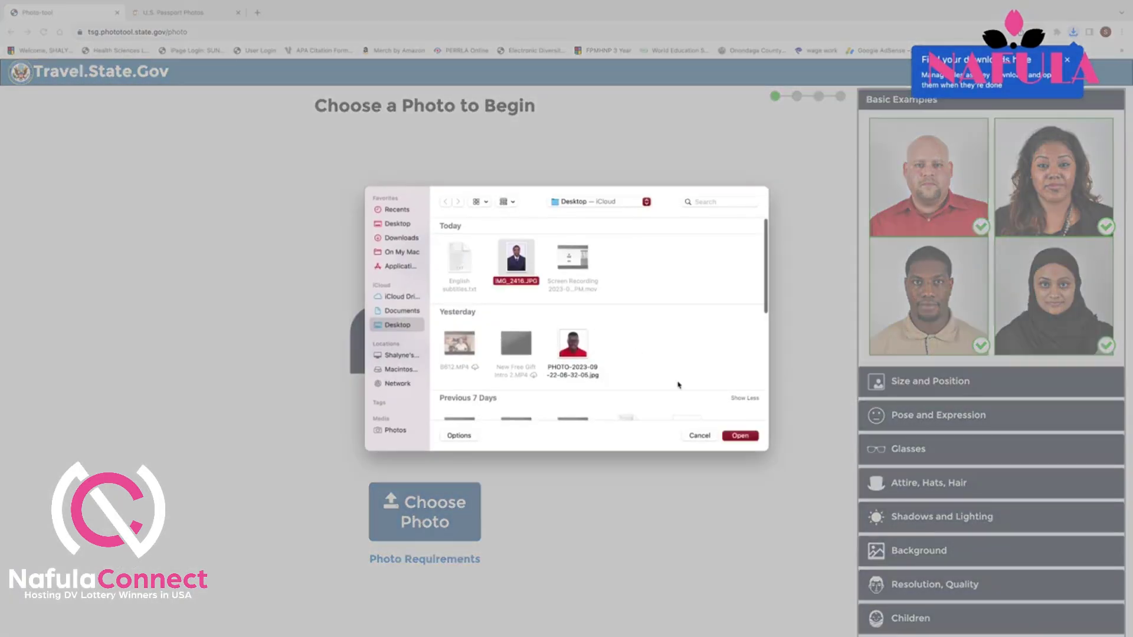
{"action": "left_click", "coordinate": [740, 436]}
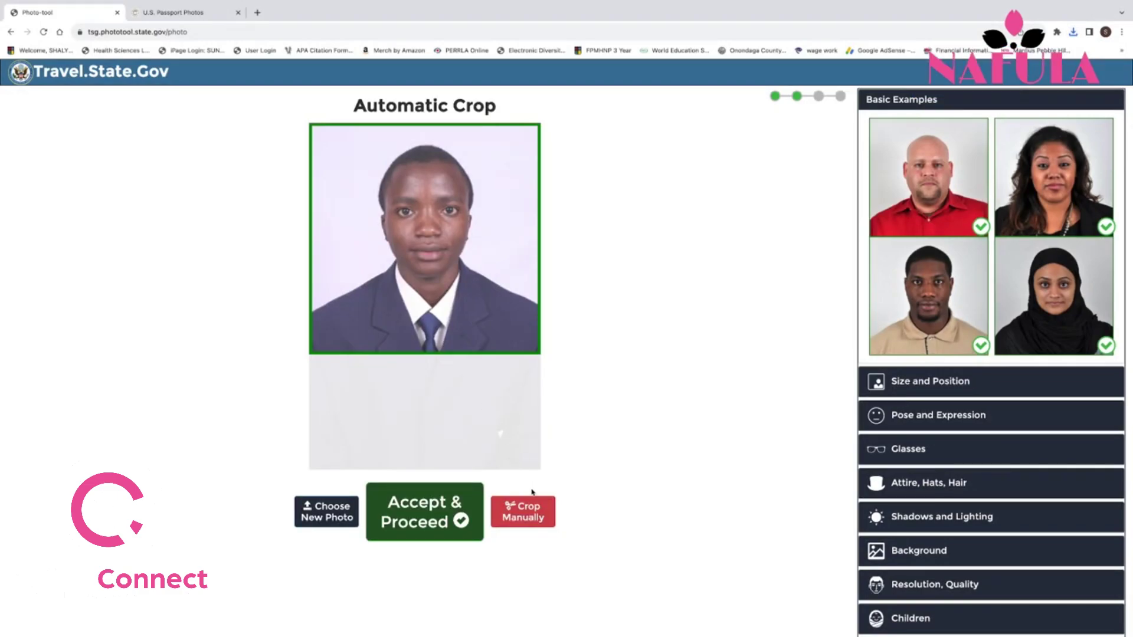
Step: Switch to manual cropping, dismiss the tutorial, and place the two eye markers over the eyes in the portrait
{"action": "left_click", "coordinate": [523, 518]}
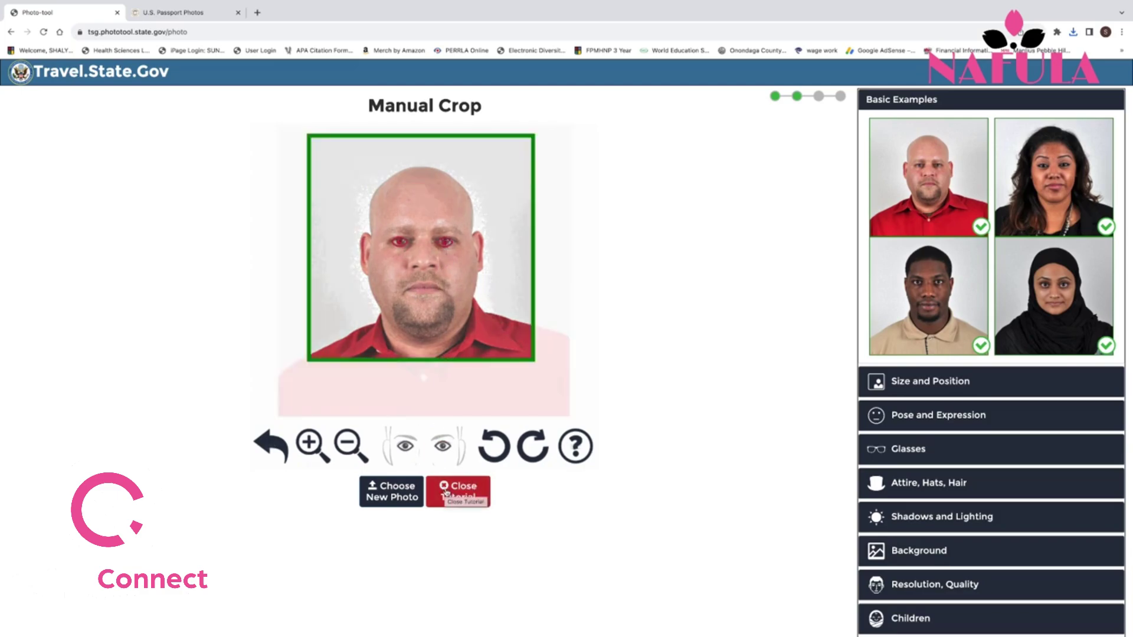
{"action": "left_click", "coordinate": [446, 491]}
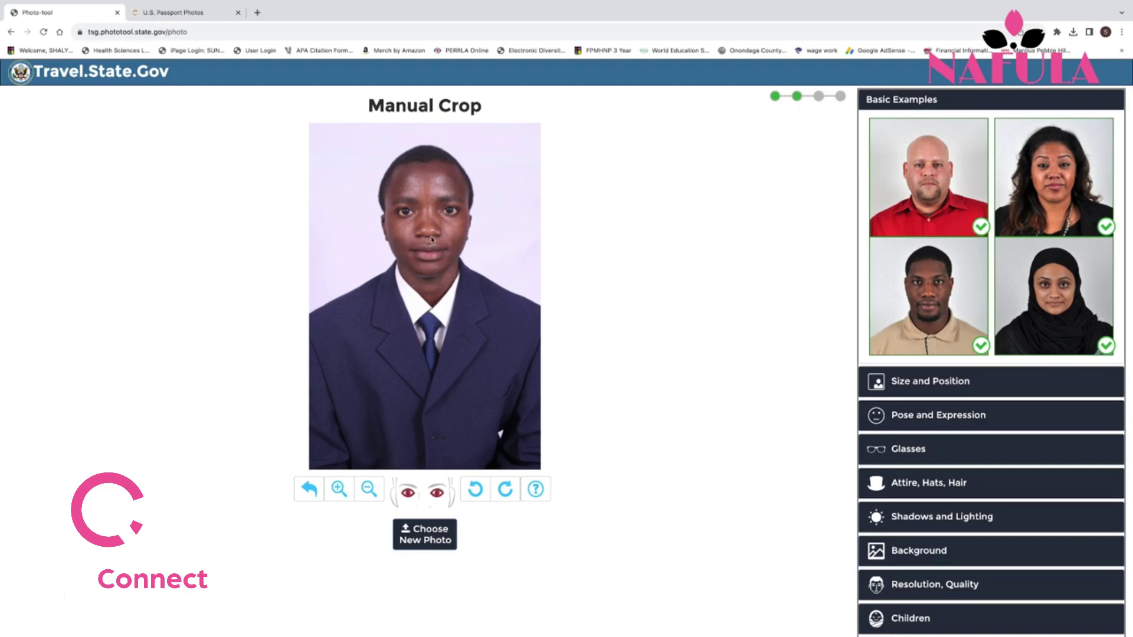
{"action": "left_click", "coordinate": [339, 490]}
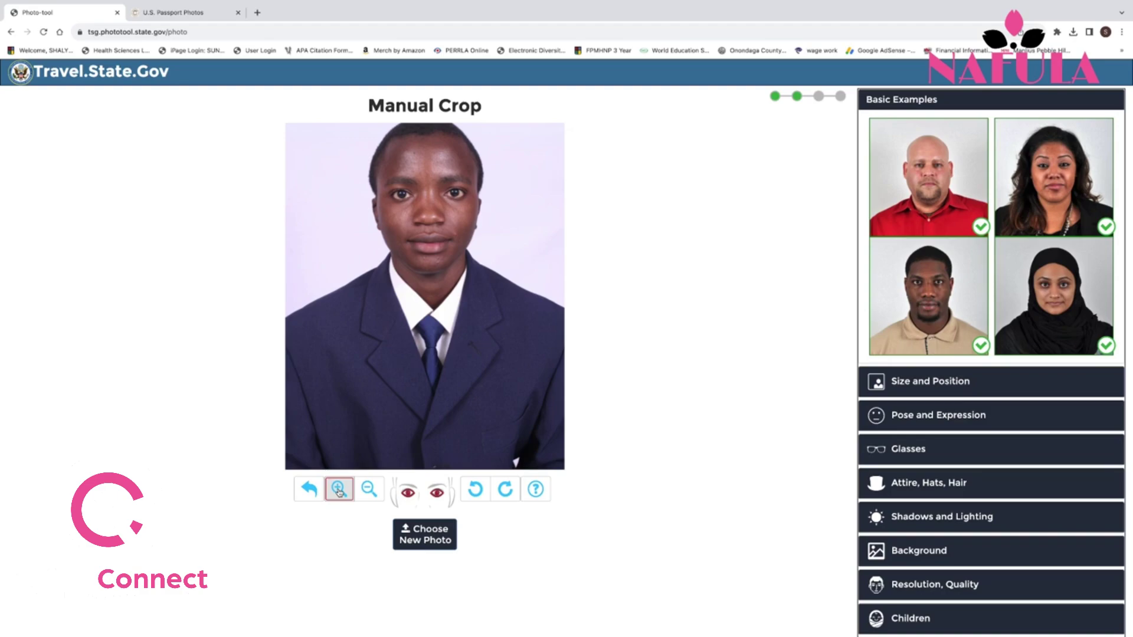
{"action": "left_click", "coordinate": [369, 491]}
{"action": "left_click", "coordinate": [368, 492]}
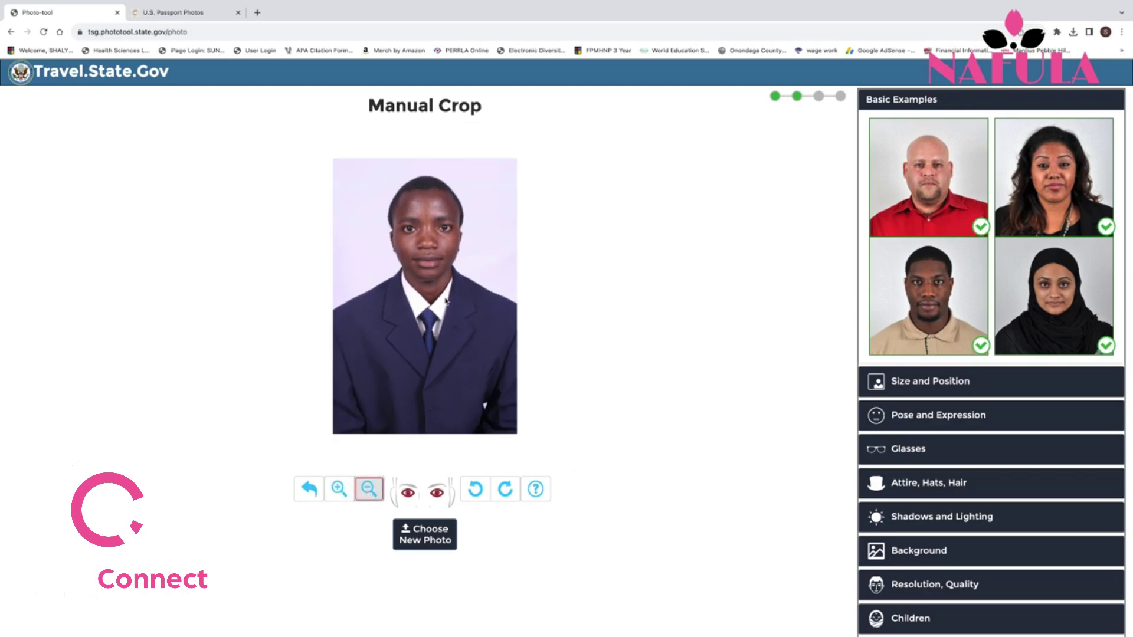
{"action": "left_click", "coordinate": [340, 495]}
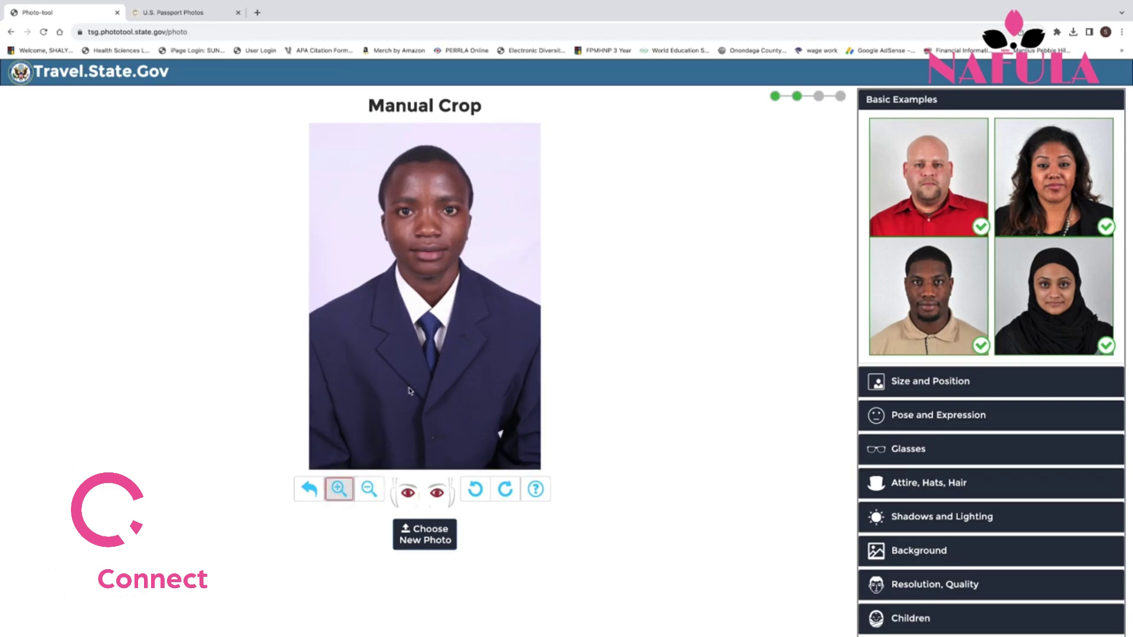
{"action": "mouse_move", "coordinate": [408, 498]}
{"action": "left_mouse_down"}
{"action": "mouse_move", "coordinate": [423, 267]}
{"action": "mouse_move", "coordinate": [406, 214]}
{"action": "left_mouse_up"}
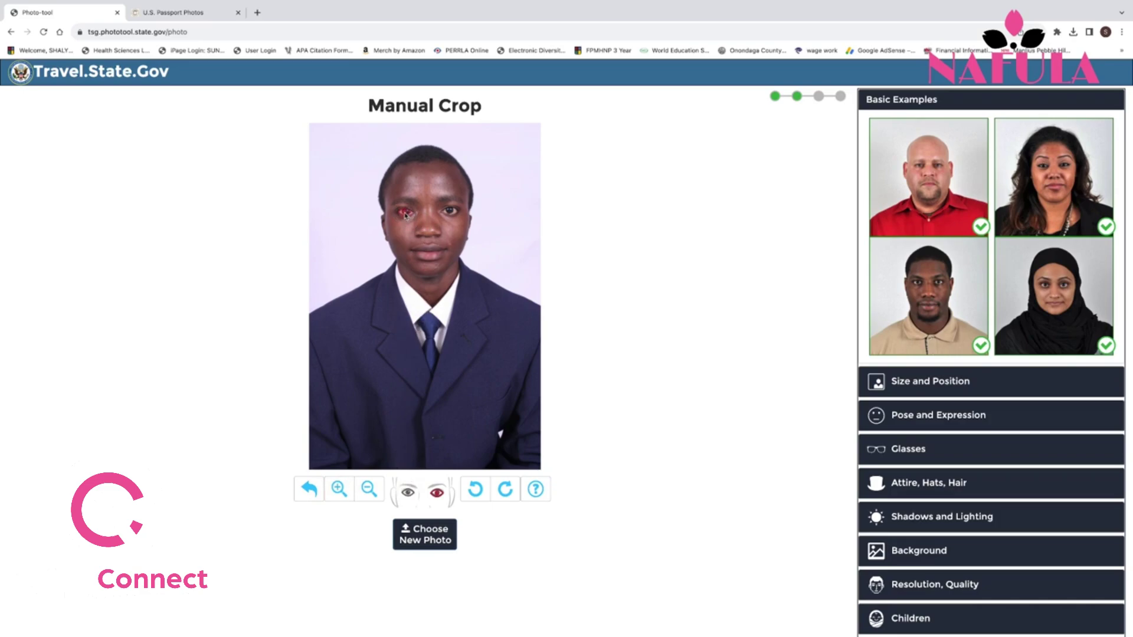
{"action": "left_click_drag", "start_coordinate": [437, 493], "coordinate": [452, 212]}
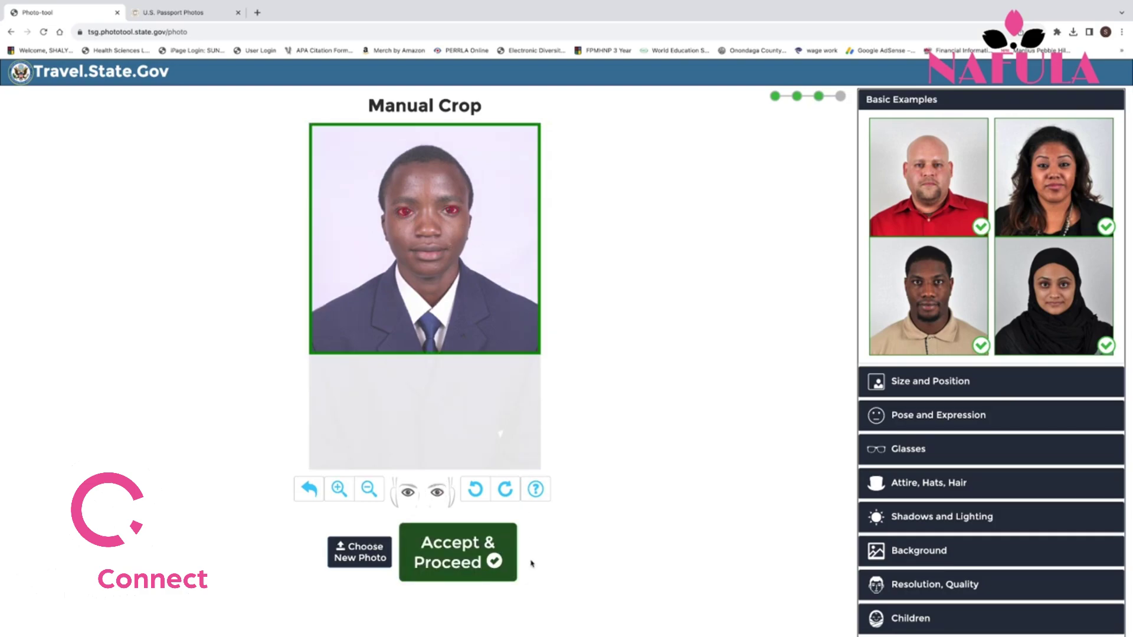
Step: Accept the manual crop and download the cropped image to the device
{"action": "left_click", "coordinate": [445, 561]}
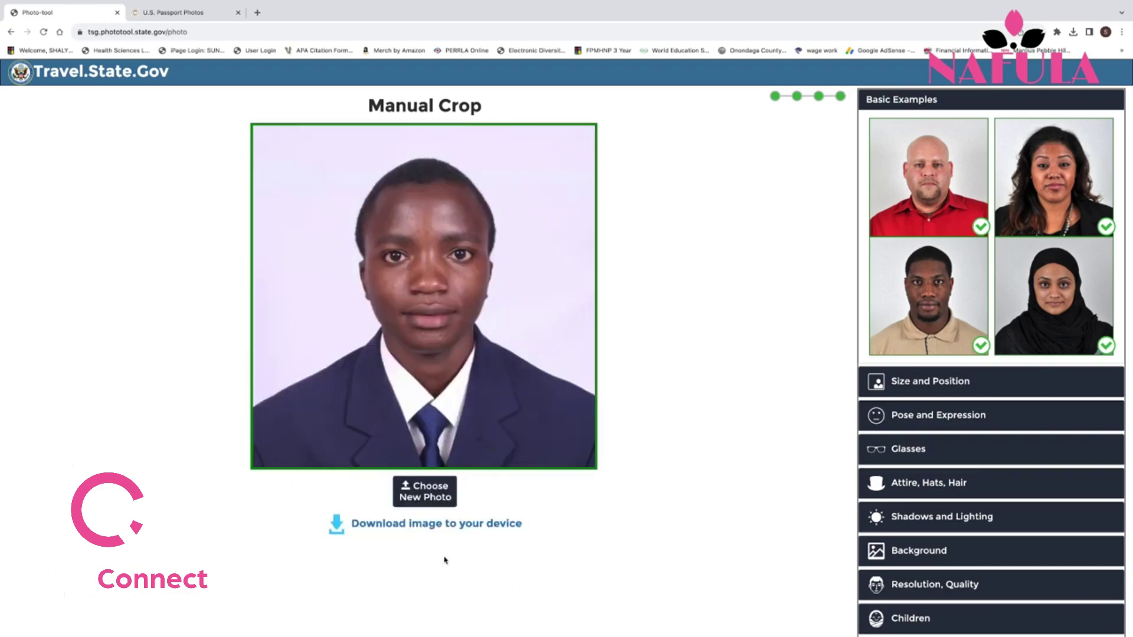
{"action": "left_click", "coordinate": [444, 528]}
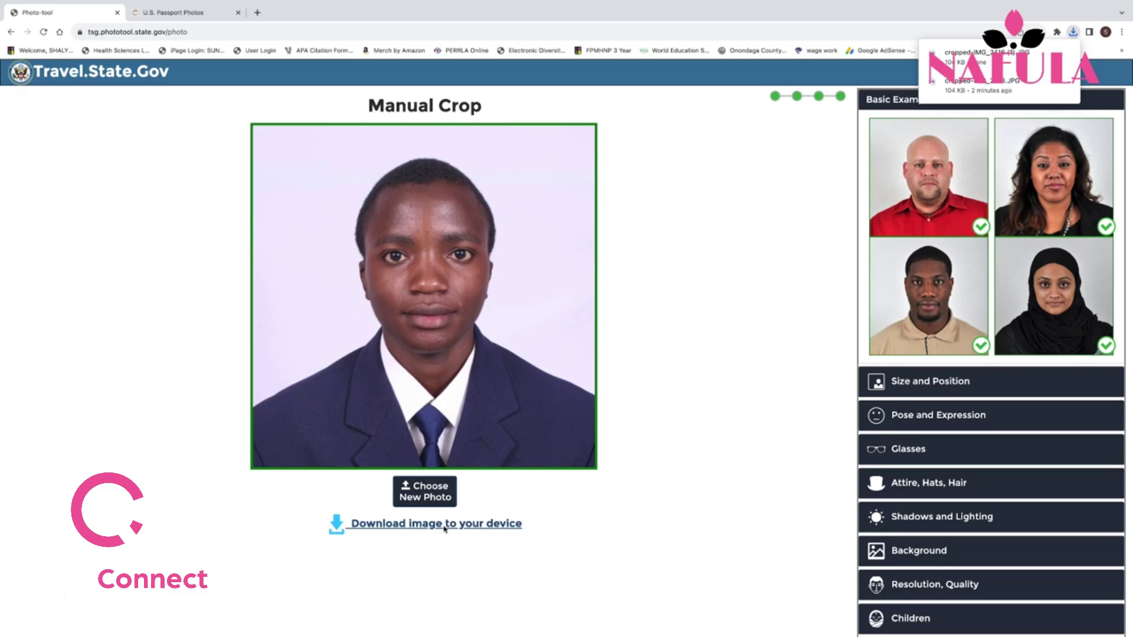
{"action": "left_click", "coordinate": [444, 528]}
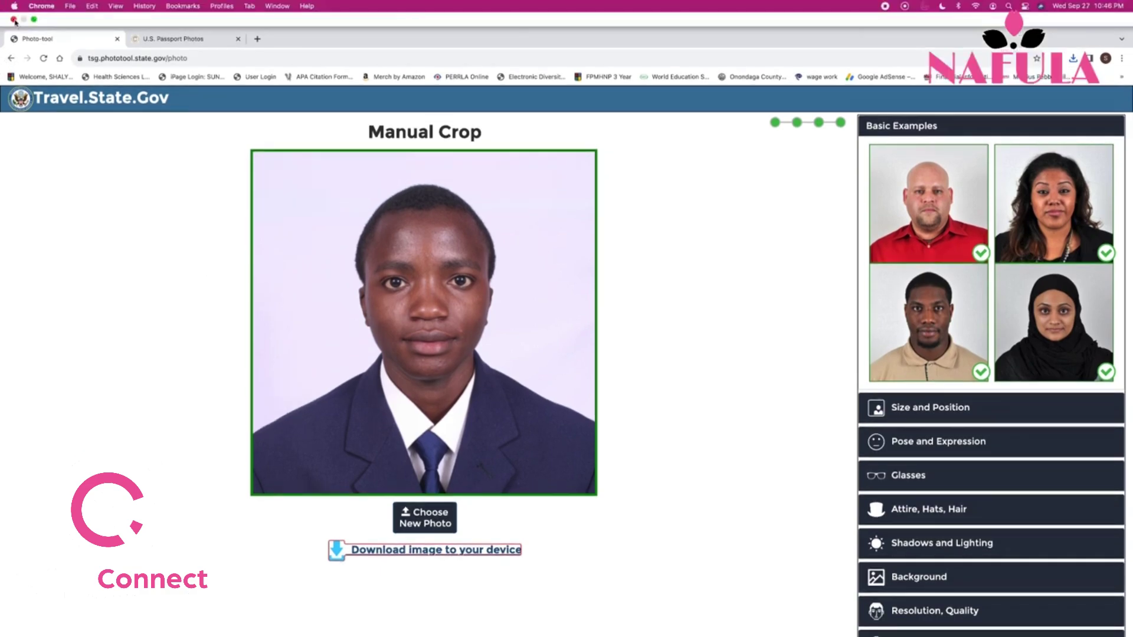
Step: Close the browser window and move the two cropped photo files next to IMG_2416.JPG on the desktop
{"action": "left_click", "coordinate": [13, 20]}
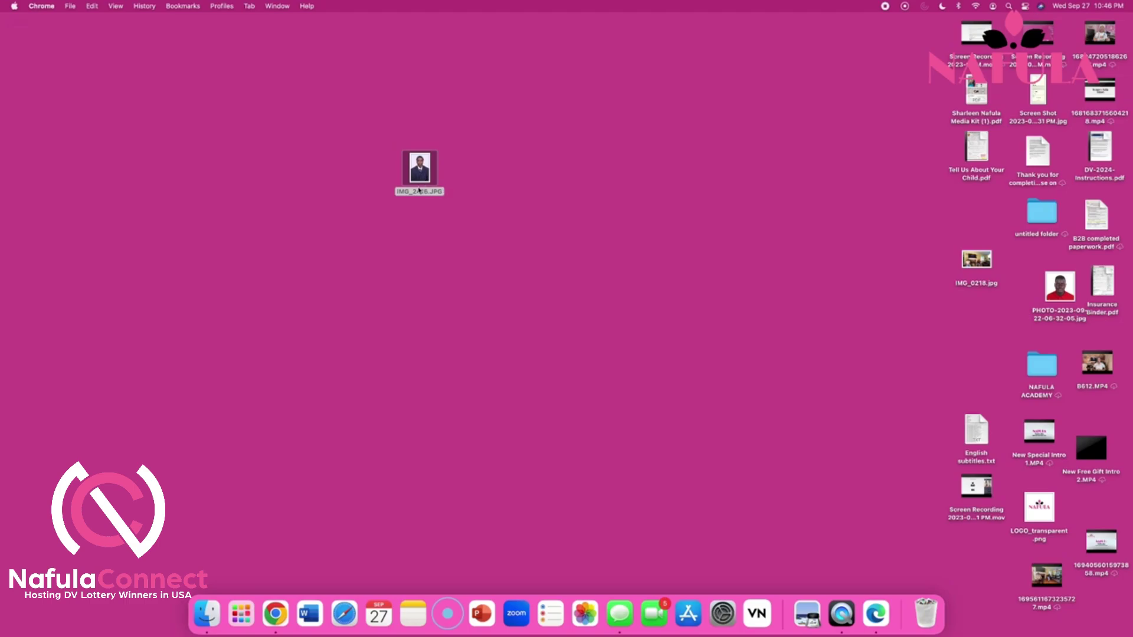
{"action": "left_click", "coordinate": [210, 619]}
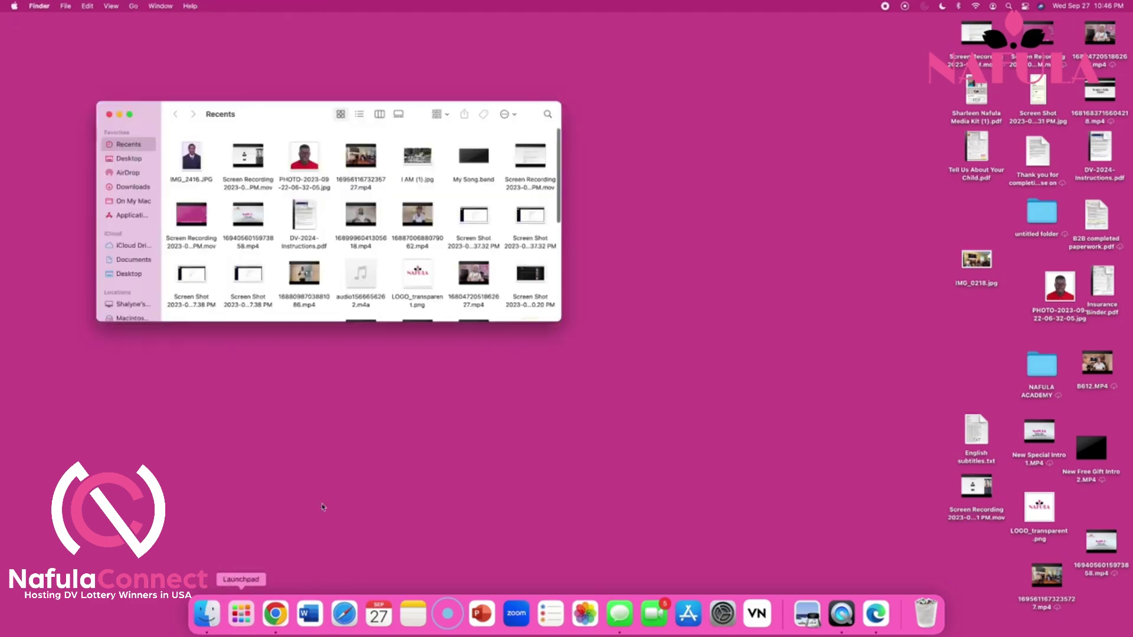
{"action": "key", "text": "super+w"}
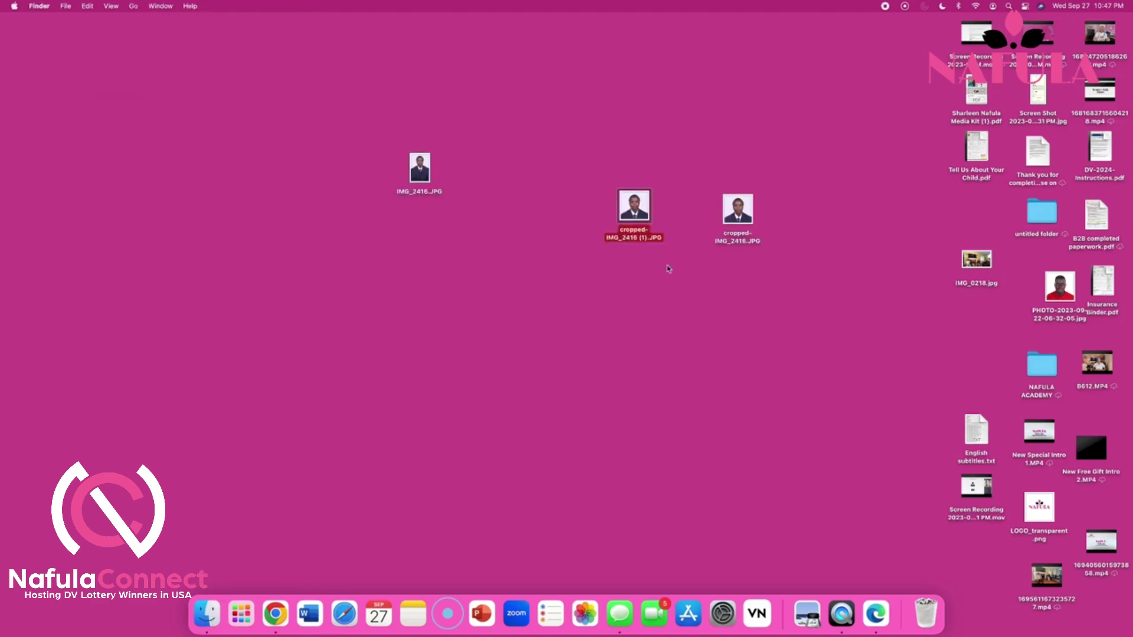
{"action": "left_click_drag", "start_coordinate": [626, 209], "coordinate": [522, 180]}
{"action": "left_click_drag", "start_coordinate": [735, 214], "coordinate": [492, 95]}
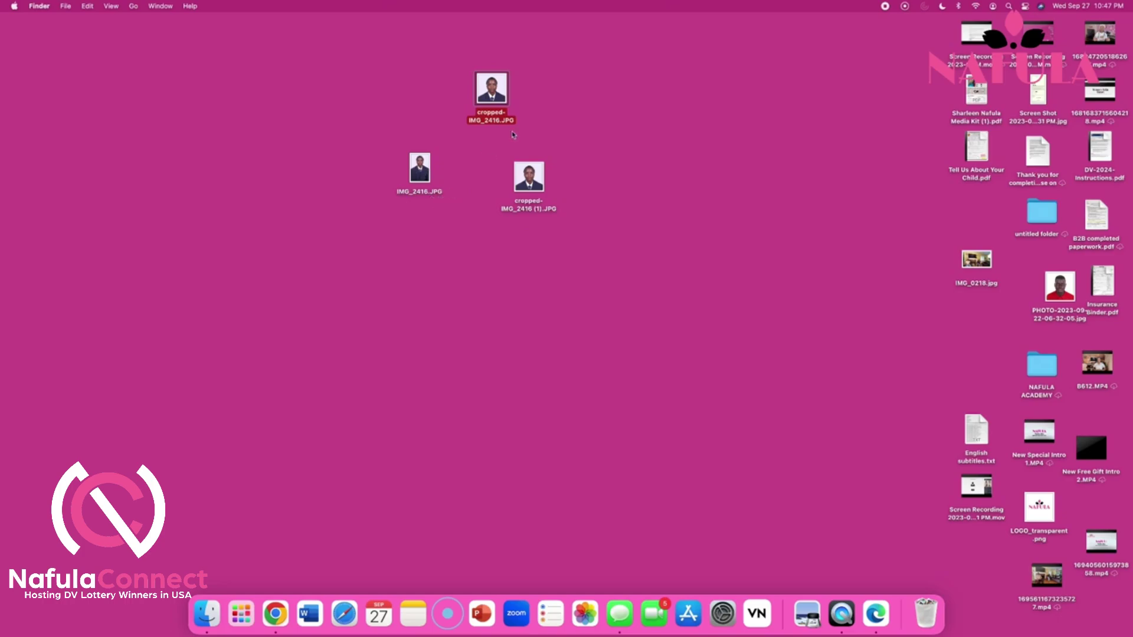
Step: Open IMG_2416.JPG in Preview, examine its file size and pixel dimensions in the Inspector, and close the image
{"action": "left_click", "coordinate": [420, 171]}
{"action": "double_click", "coordinate": [420, 171]}
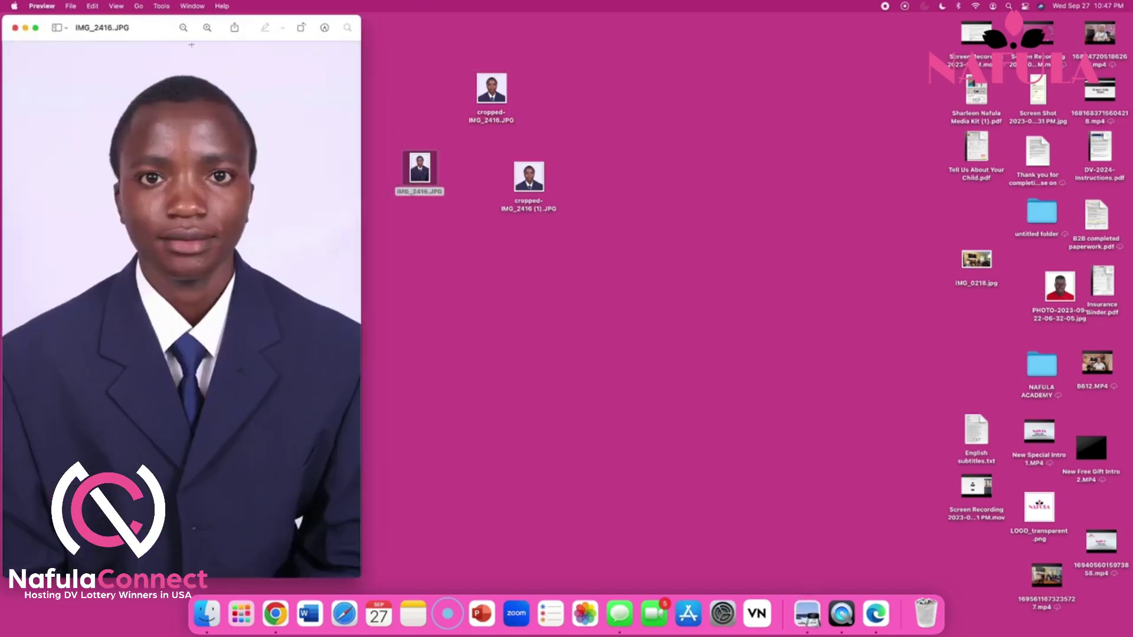
{"action": "left_click_drag", "start_coordinate": [151, 30], "coordinate": [294, 47]}
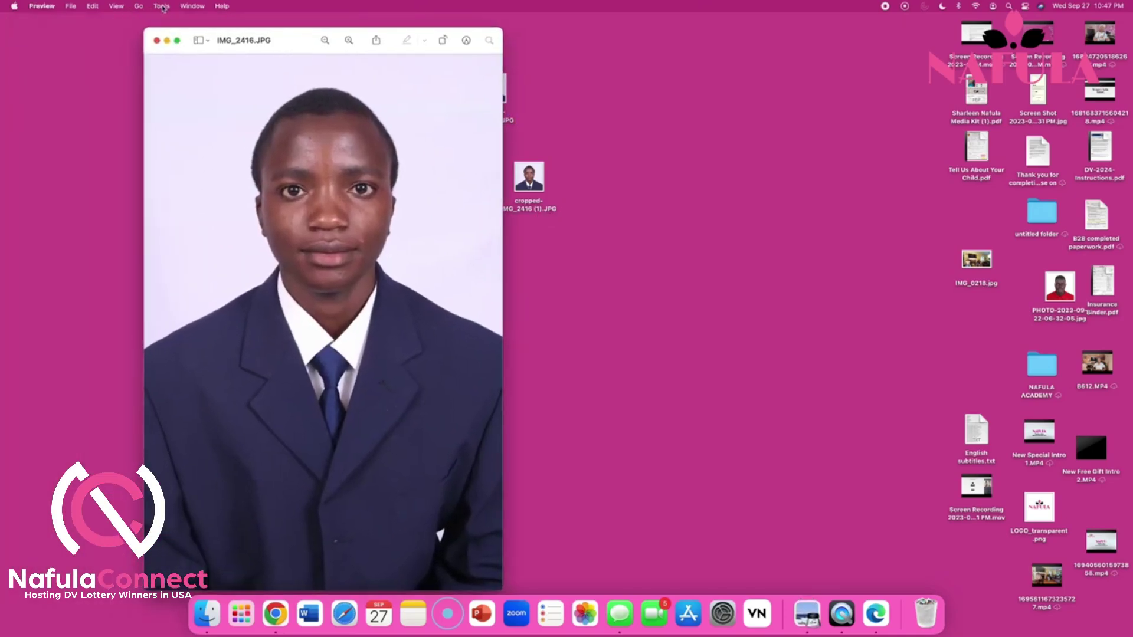
{"action": "left_click", "coordinate": [161, 7]}
{"action": "left_click", "coordinate": [201, 21]}
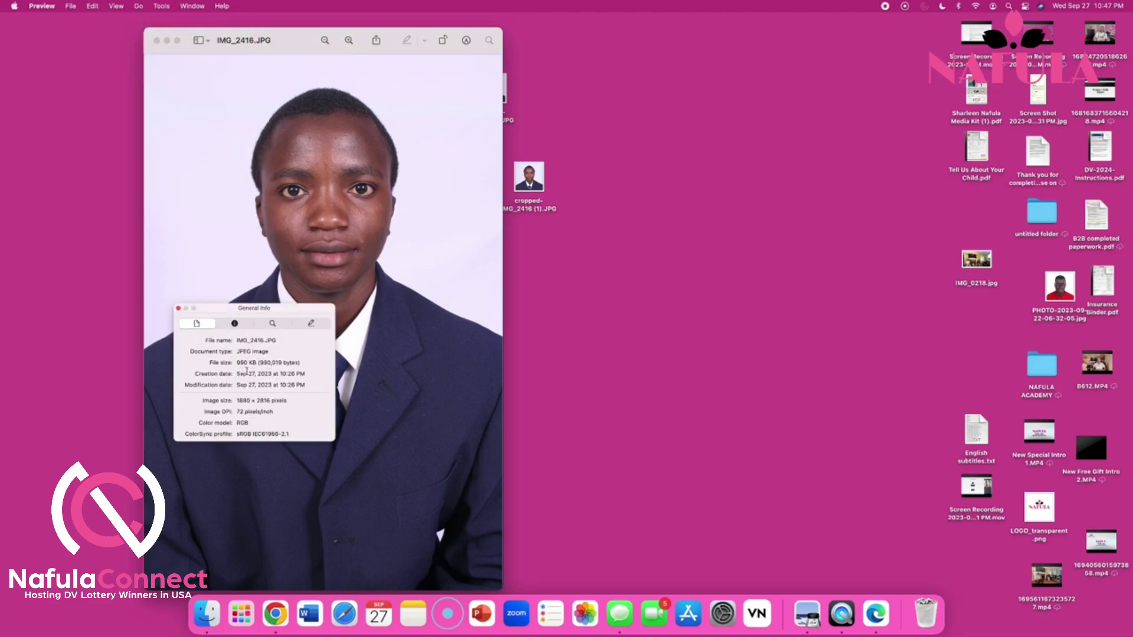
{"action": "left_click_drag", "start_coordinate": [263, 362], "coordinate": [237, 364]}
{"action": "left_click_drag", "start_coordinate": [287, 400], "coordinate": [236, 401]}
{"action": "left_click", "coordinate": [178, 308]}
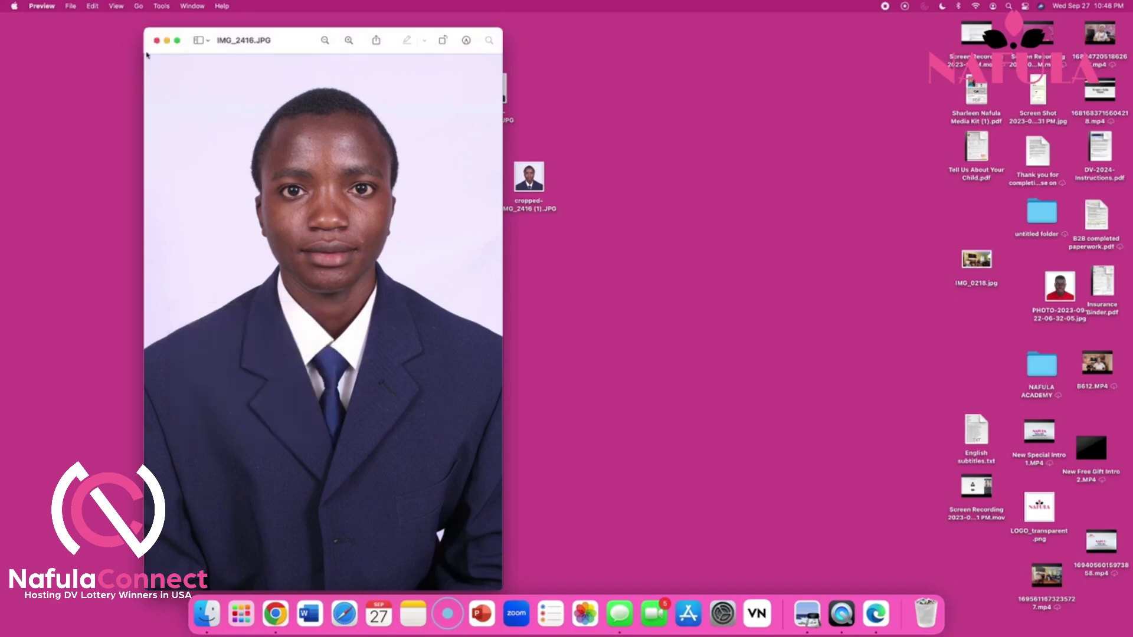
{"action": "left_click", "coordinate": [157, 40]}
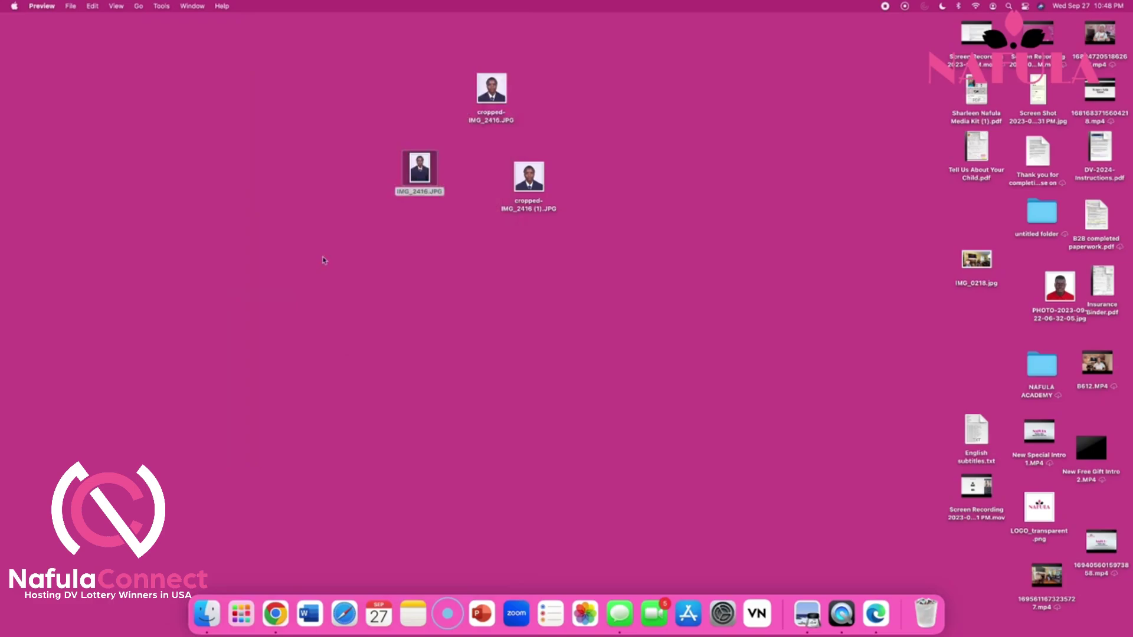
Step: Open cropped-IMG_2416.JPG from the desktop and examine its image size and DPI in the Inspector
{"action": "left_click_drag", "start_coordinate": [483, 96], "coordinate": [260, 246]}
{"action": "double_click", "coordinate": [266, 242]}
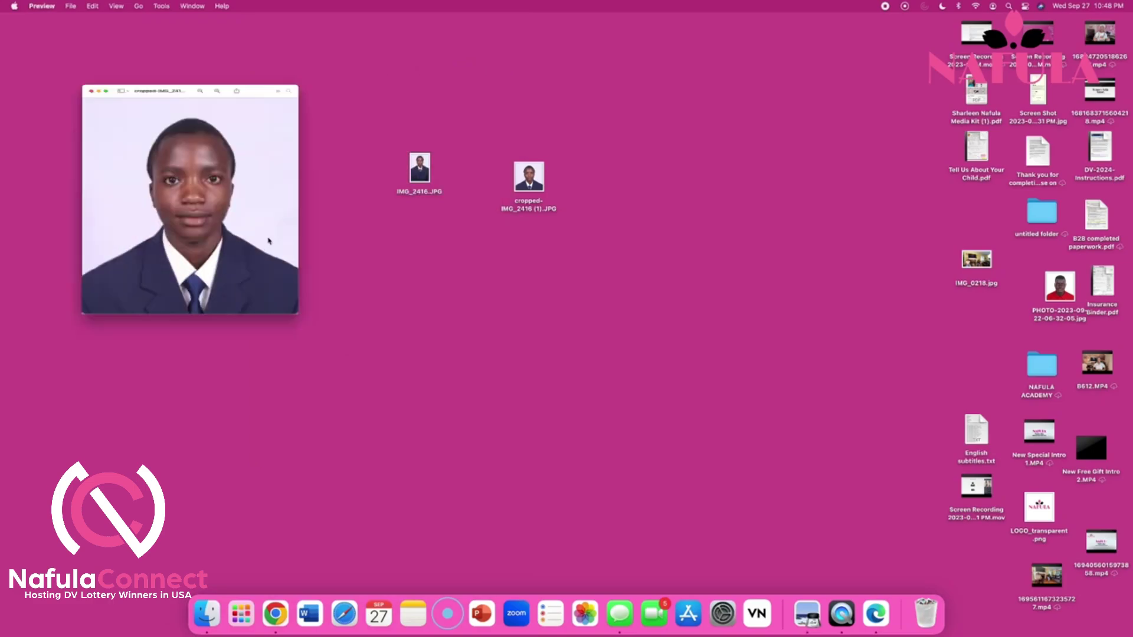
{"action": "left_click_drag", "start_coordinate": [226, 33], "coordinate": [377, 99]}
{"action": "left_click", "coordinate": [161, 6]}
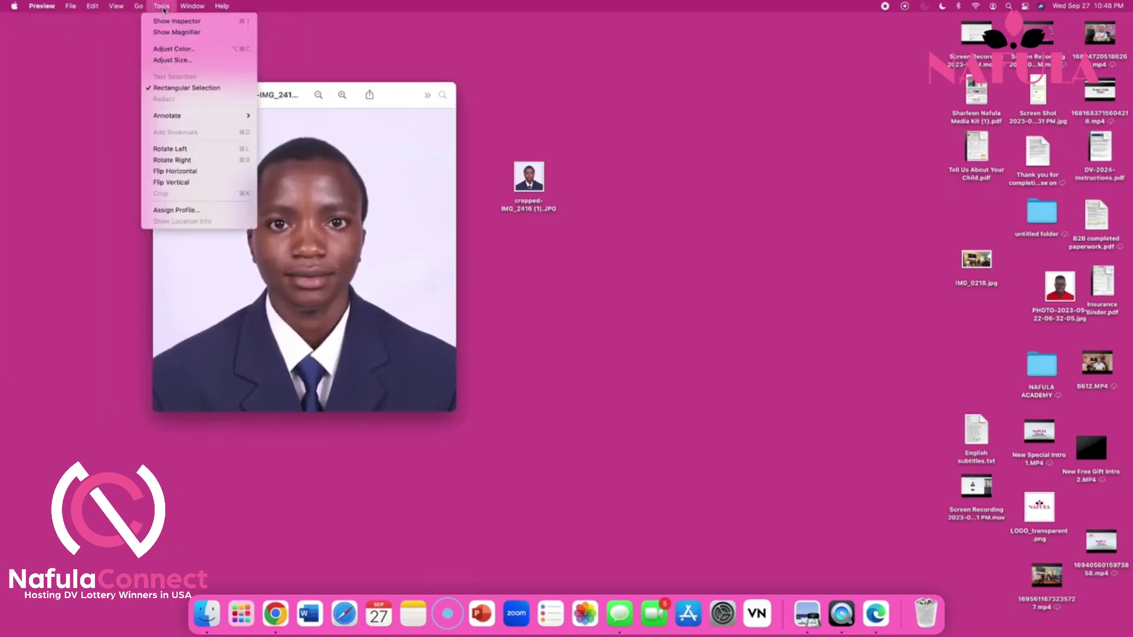
{"action": "left_click", "coordinate": [177, 22]}
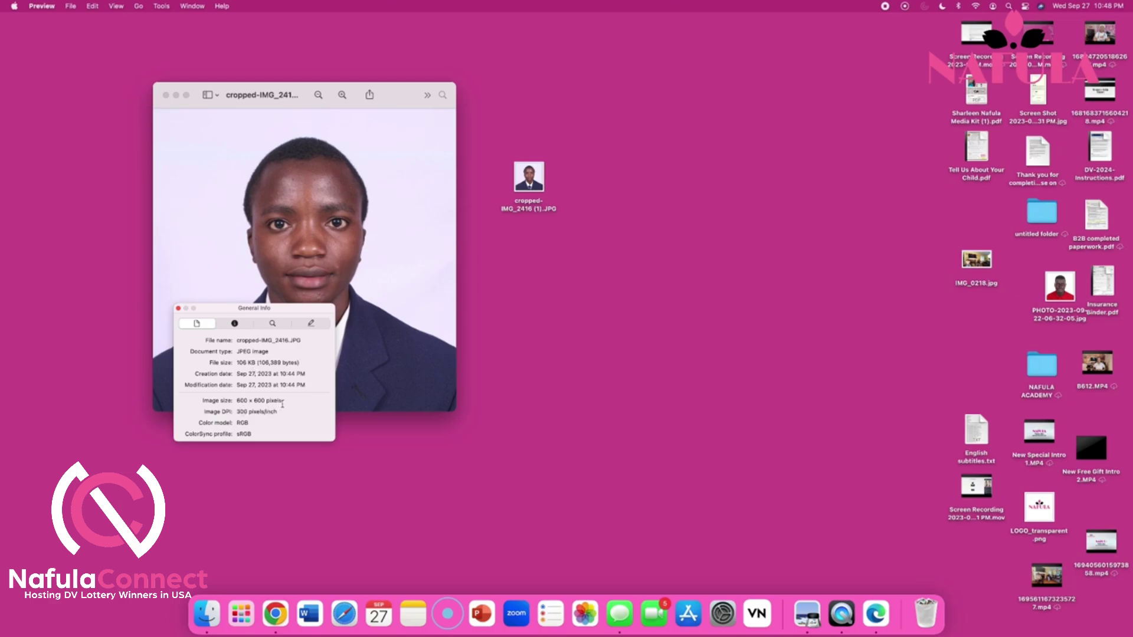
{"action": "left_click_drag", "start_coordinate": [237, 412], "coordinate": [291, 414]}
{"action": "left_click", "coordinate": [179, 308]}
Step: Reopen the original IMG_2416.JPG and place it side by side with the cropped photo for comparison
{"action": "left_click_drag", "start_coordinate": [212, 88], "coordinate": [510, 235]}
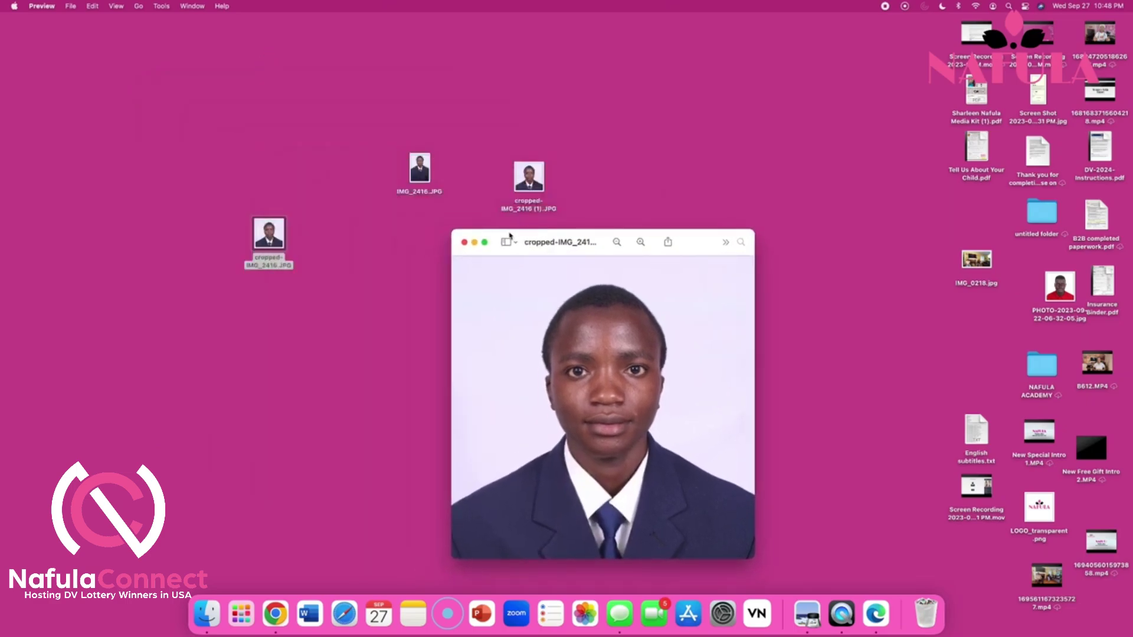
{"action": "left_click_drag", "start_coordinate": [419, 174], "coordinate": [181, 244]}
{"action": "left_click_drag", "start_coordinate": [269, 236], "coordinate": [344, 192]}
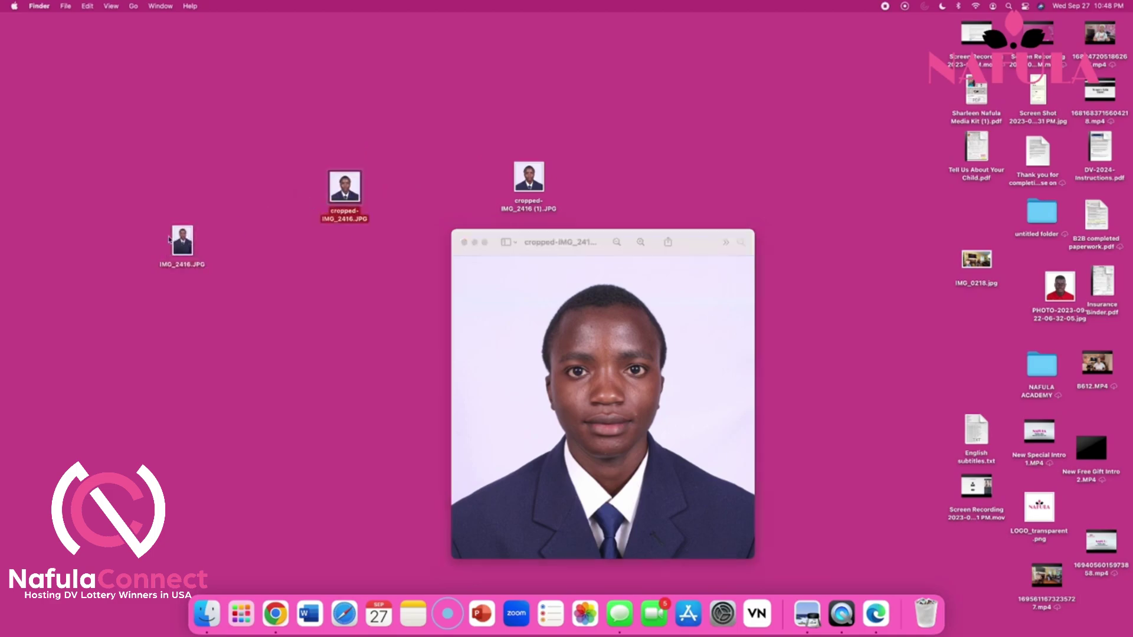
{"action": "double_click", "coordinate": [182, 243]}
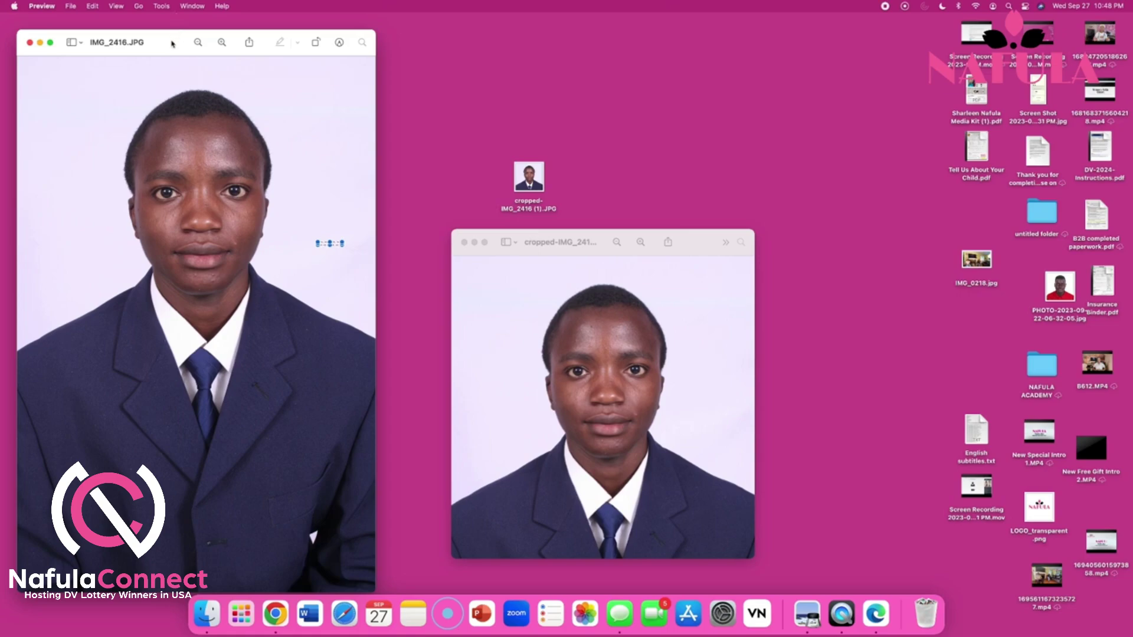
{"action": "left_click_drag", "start_coordinate": [171, 49], "coordinate": [211, 50]}
{"action": "left_click_drag", "start_coordinate": [605, 237], "coordinate": [714, 171]}
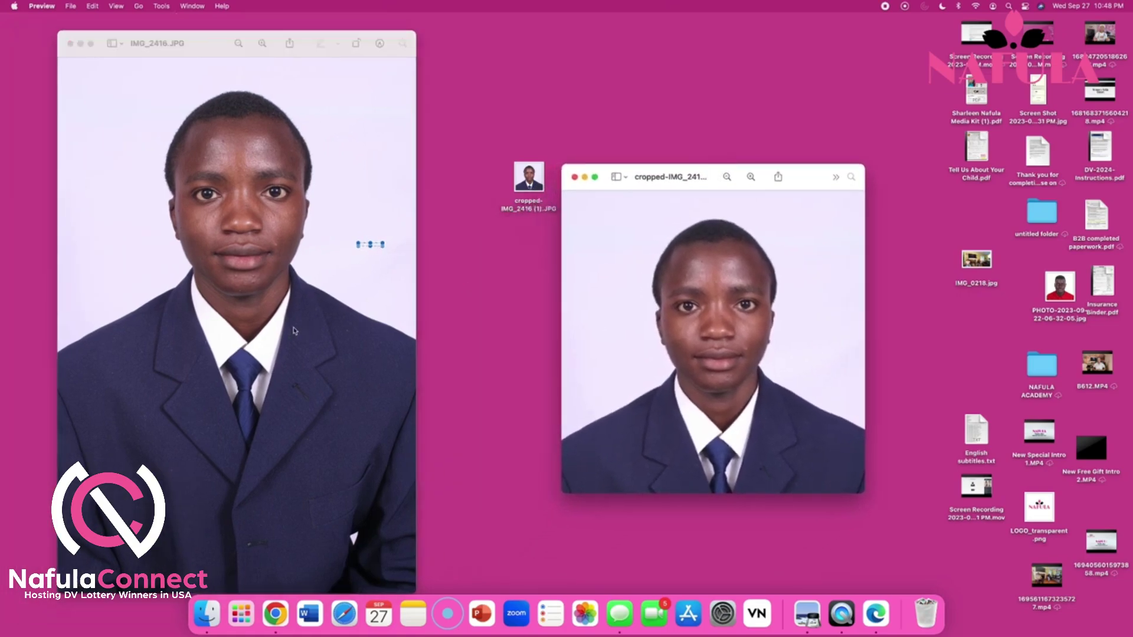
{"action": "key", "text": "super+grave"}
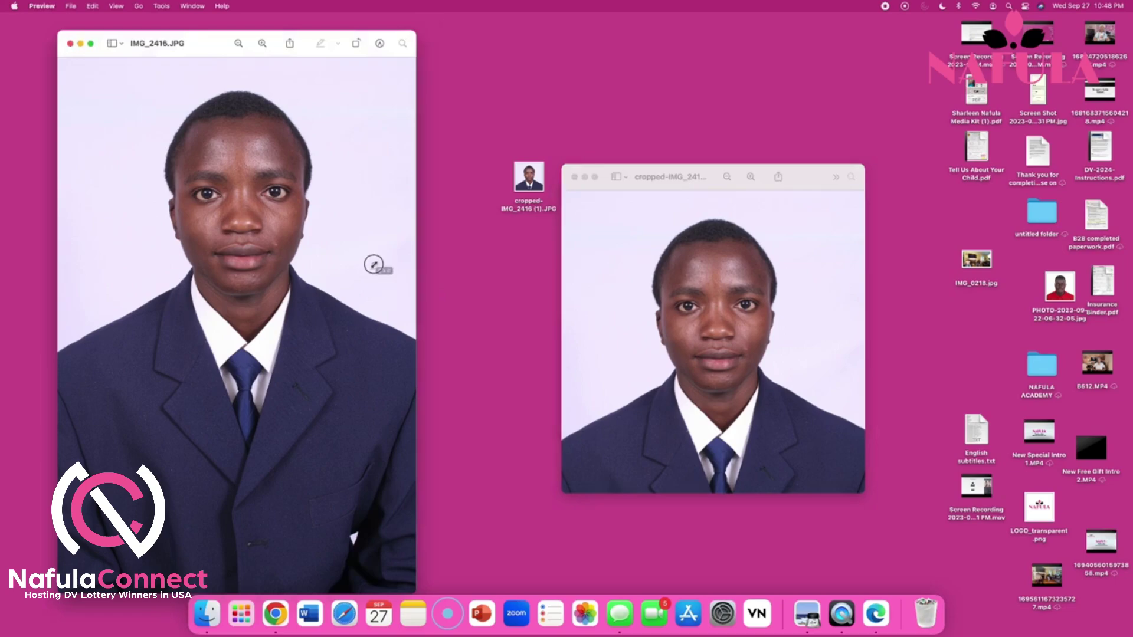
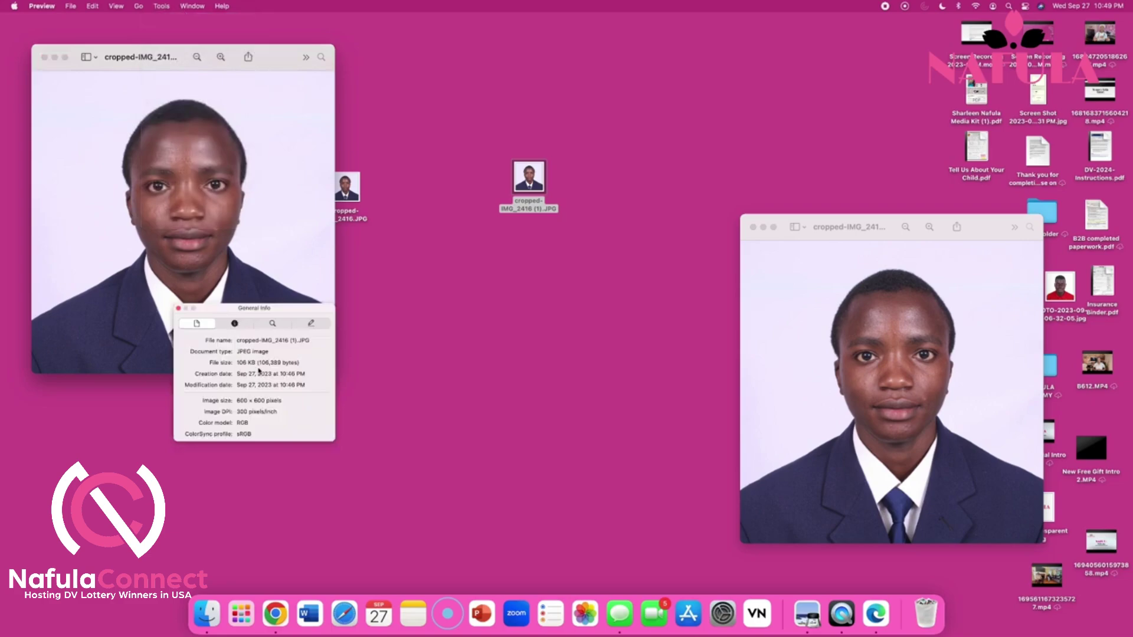
Step: Check the image size and DPI of cropped-IMG_2416 (1).JPG, and move both cropped photo windows away from the desktop files
{"action": "left_click_drag", "start_coordinate": [283, 401], "coordinate": [236, 412]}
{"action": "left_click", "coordinate": [178, 308]}
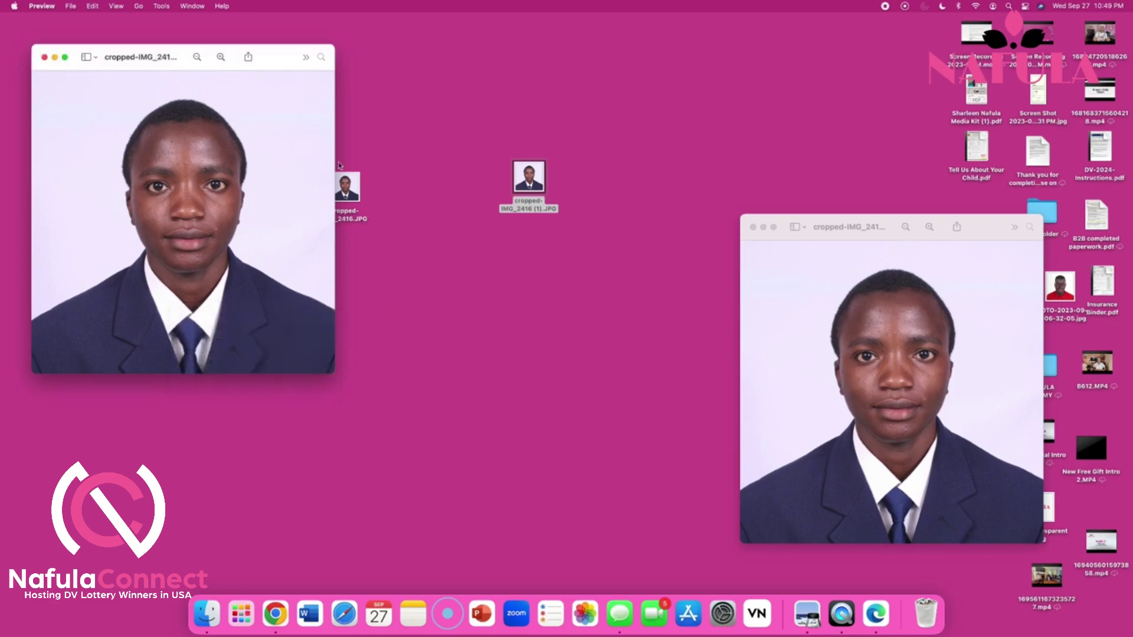
{"action": "left_click", "coordinate": [866, 388]}
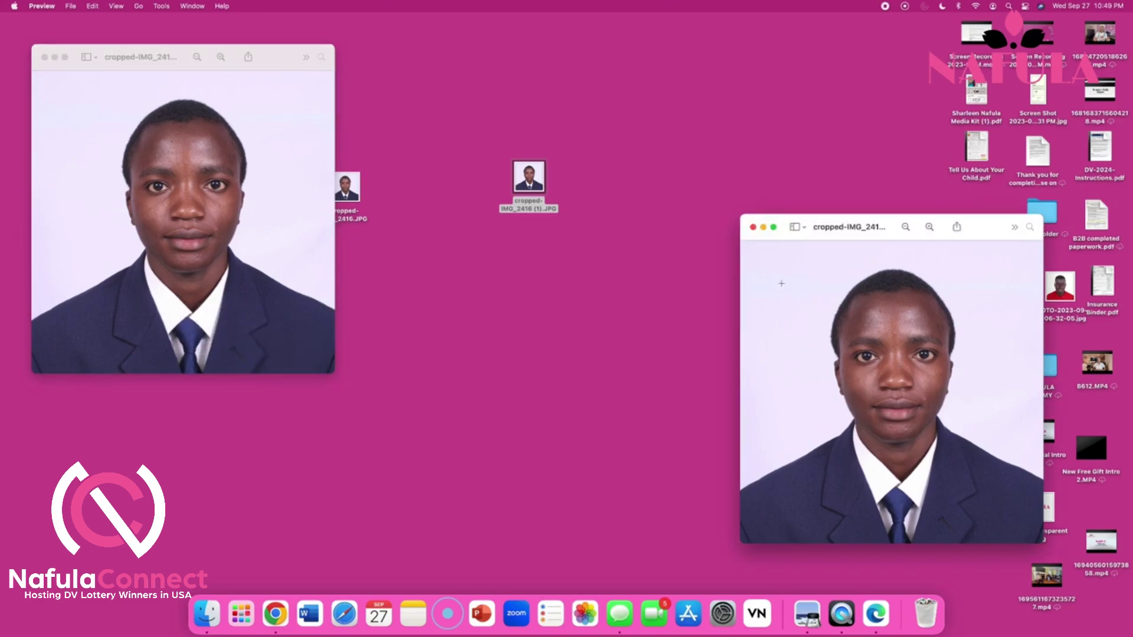
{"action": "left_click_drag", "start_coordinate": [818, 227], "coordinate": [809, 285]}
{"action": "left_click_drag", "start_coordinate": [197, 49], "coordinate": [852, 21]}
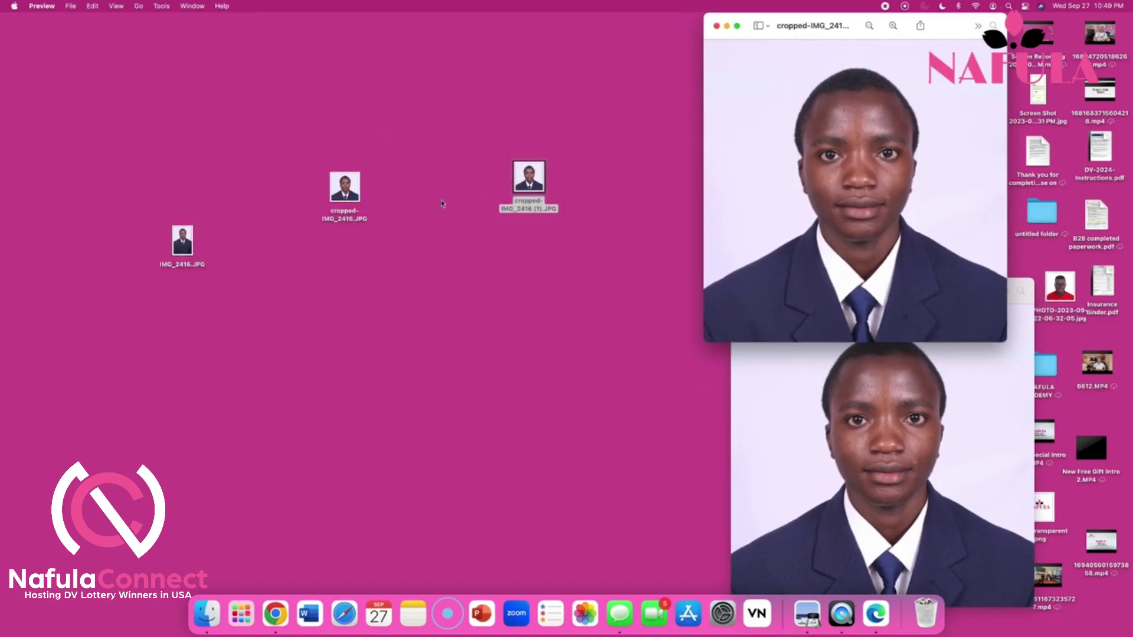
Step: Open IMG_2416.JPG again and line up both cropped photos beside it for comparison
{"action": "left_click", "coordinate": [190, 233]}
{"action": "double_click", "coordinate": [191, 233]}
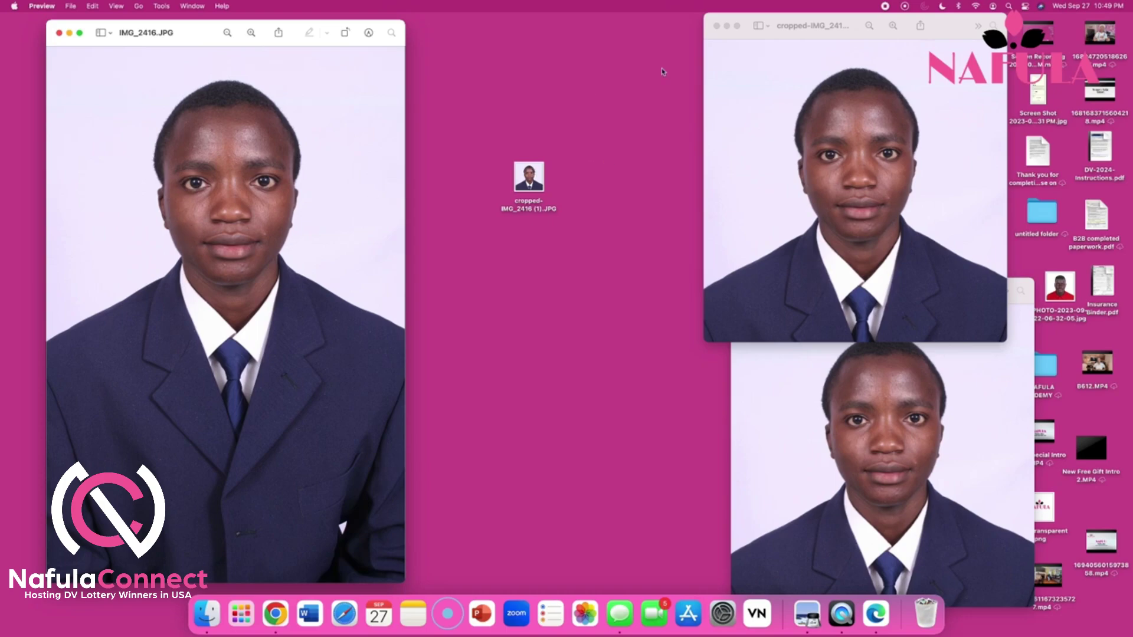
{"action": "left_click_drag", "start_coordinate": [745, 25], "coordinate": [509, 53]}
{"action": "left_click", "coordinate": [912, 371]}
{"action": "left_click_drag", "start_coordinate": [881, 294], "coordinate": [927, 60]}
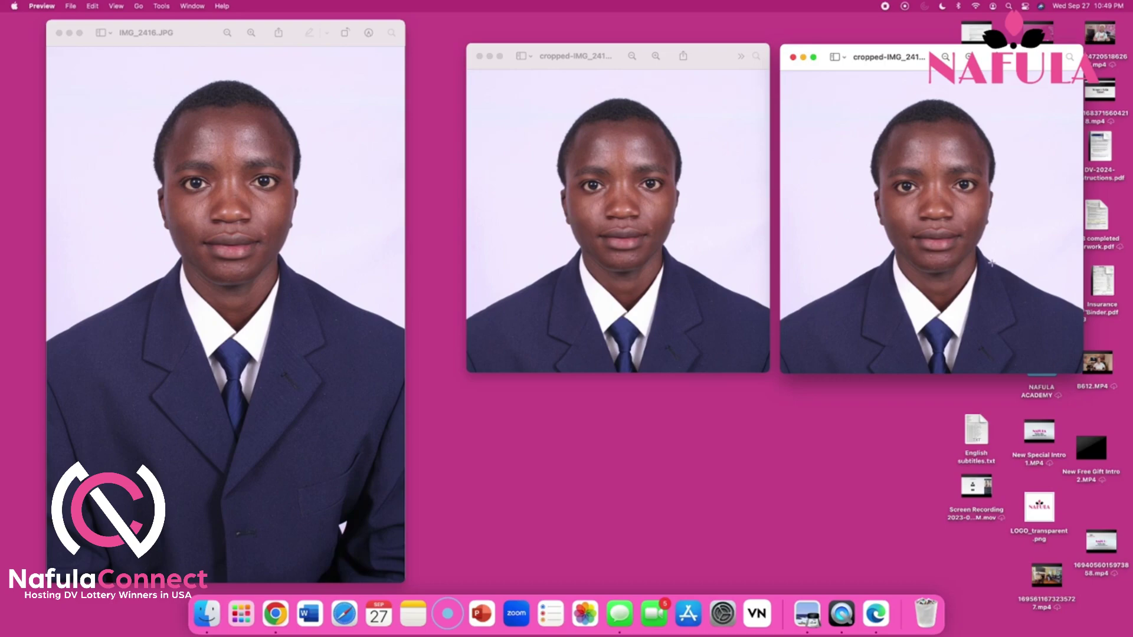
Step: Swap the positions of the two cropped photo windows so they can be compared beside the original
{"action": "left_click_drag", "start_coordinate": [590, 56], "coordinate": [596, 72]}
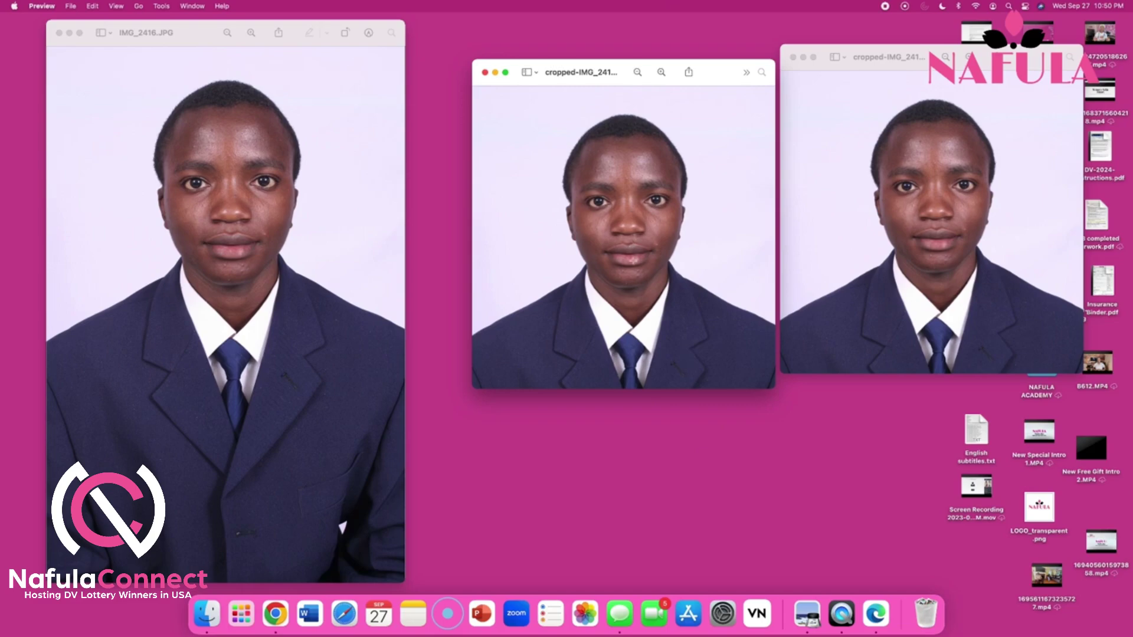
{"action": "left_click_drag", "start_coordinate": [716, 76], "coordinate": [701, 51]}
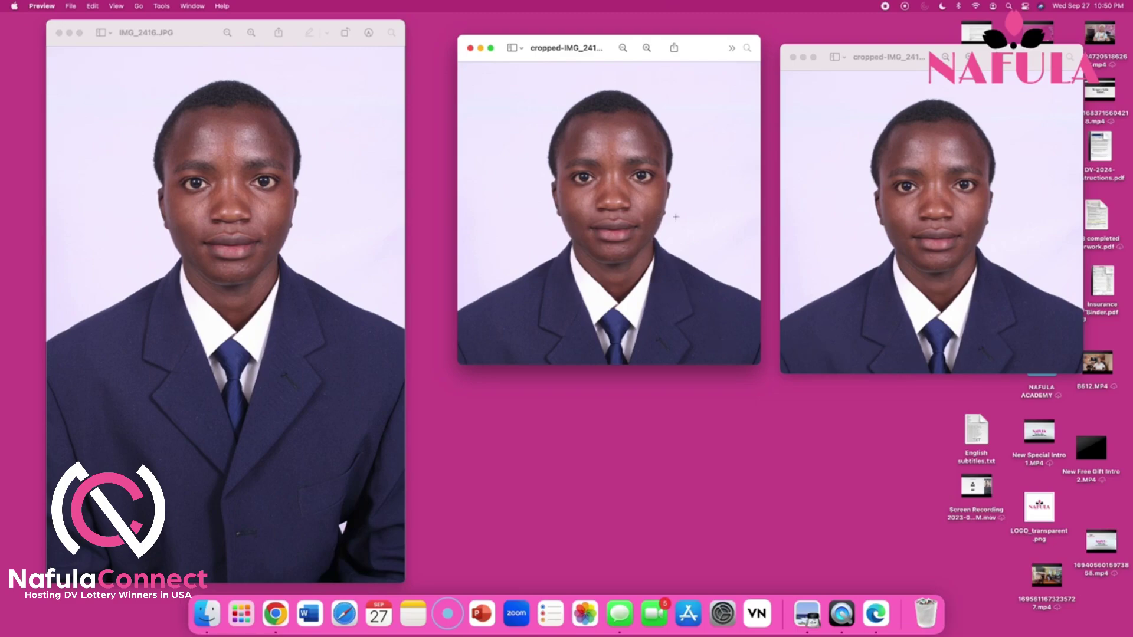
{"action": "left_click_drag", "start_coordinate": [927, 53], "coordinate": [558, 172]}
{"action": "left_click_drag", "start_coordinate": [608, 48], "coordinate": [908, 81]}
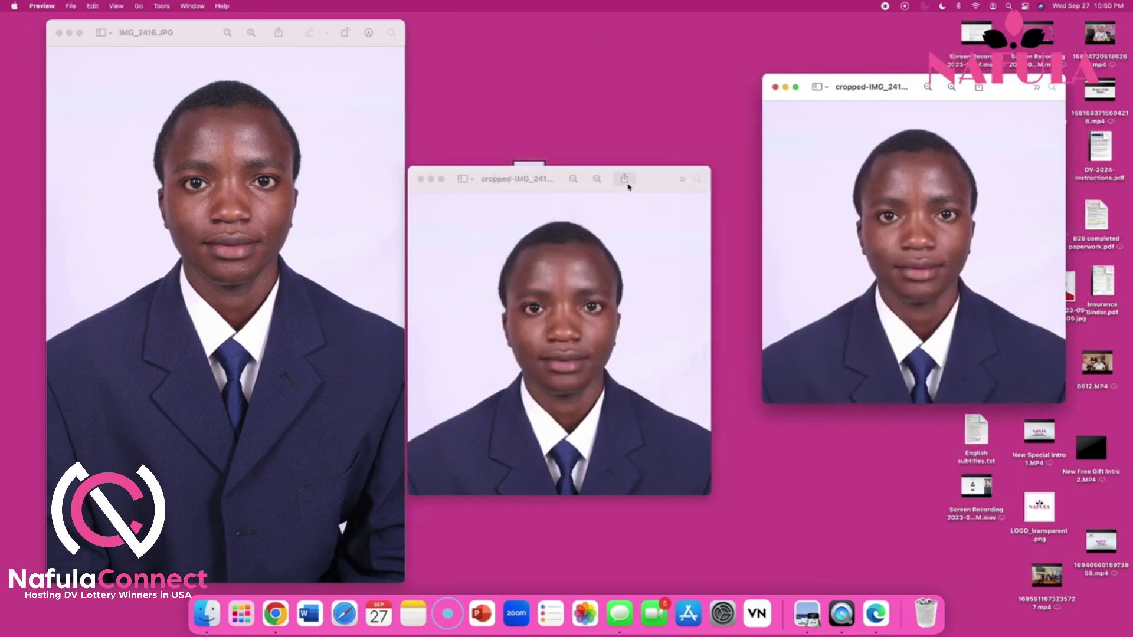
{"action": "left_click_drag", "start_coordinate": [599, 174], "coordinate": [624, 90]}
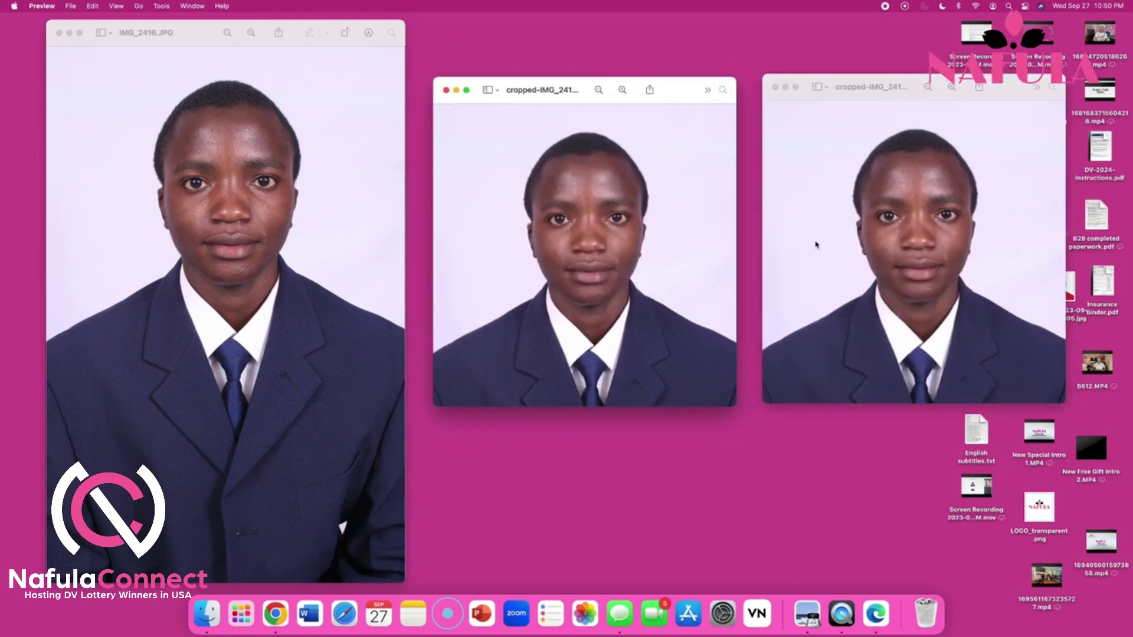